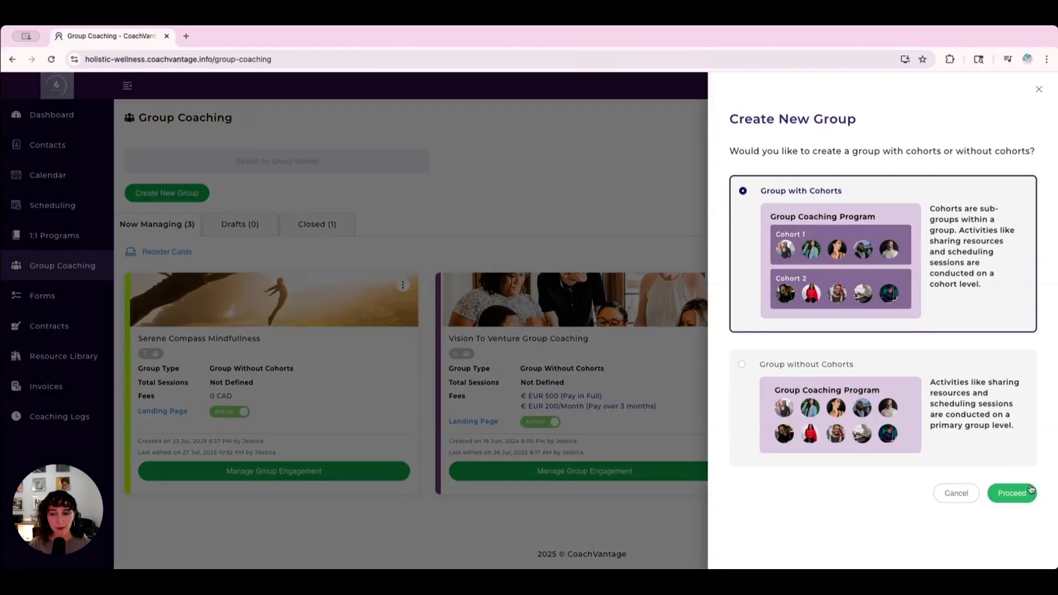
Step: Create a new coaching group with cohorts and name it "The Balance Collective"
{"action": "left_click", "coordinate": [1030, 495]}
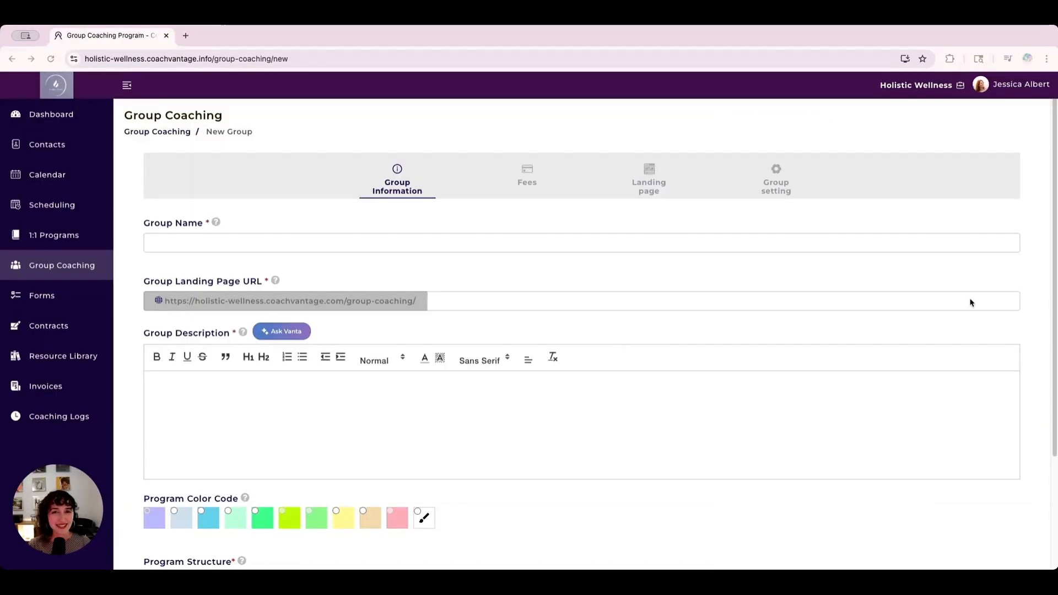
{"action": "left_click", "coordinate": [440, 245]}
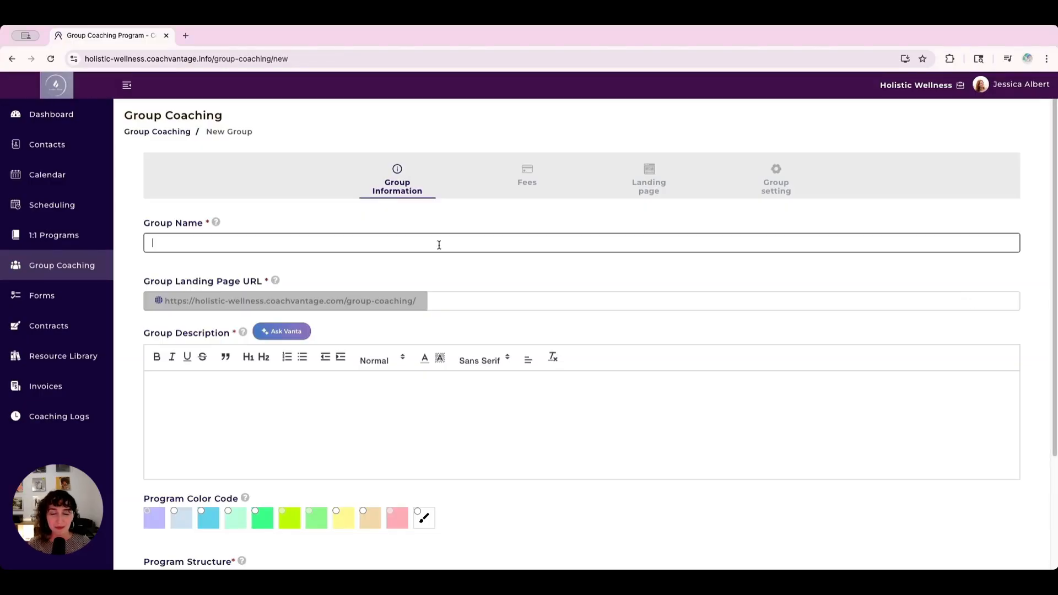
{"action": "left_click", "coordinate": [395, 216]}
{"action": "left_click", "coordinate": [201, 242]}
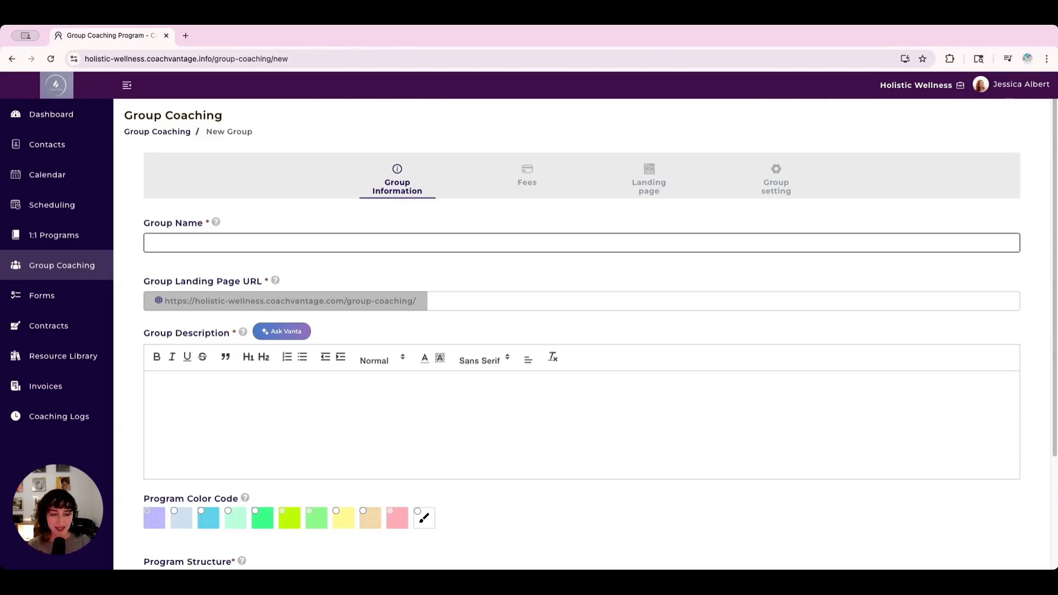
{"action": "type", "text": "The Balance Collective"}
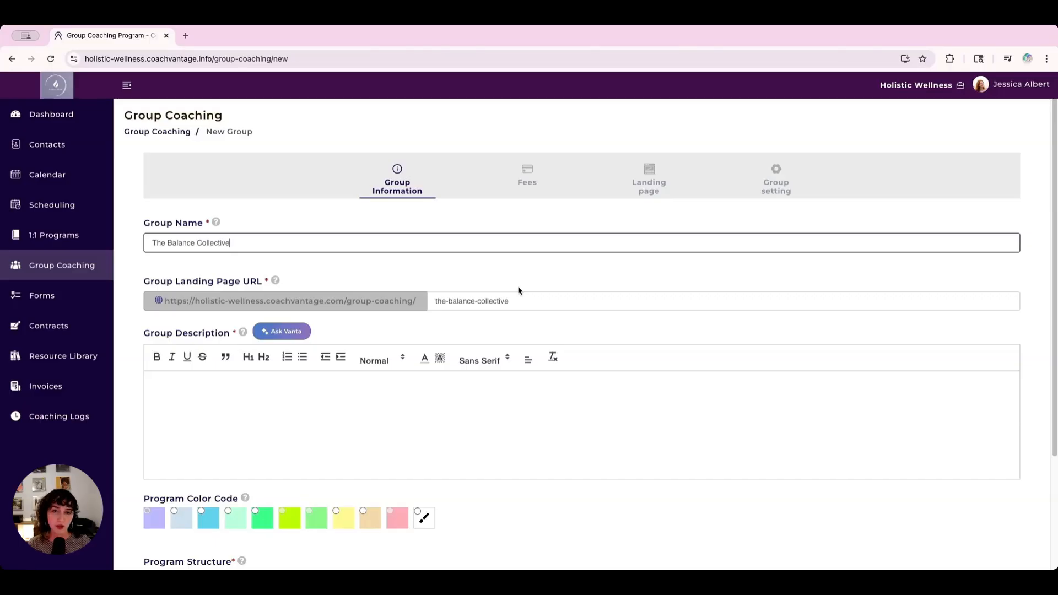
{"action": "left_click", "coordinate": [548, 303]}
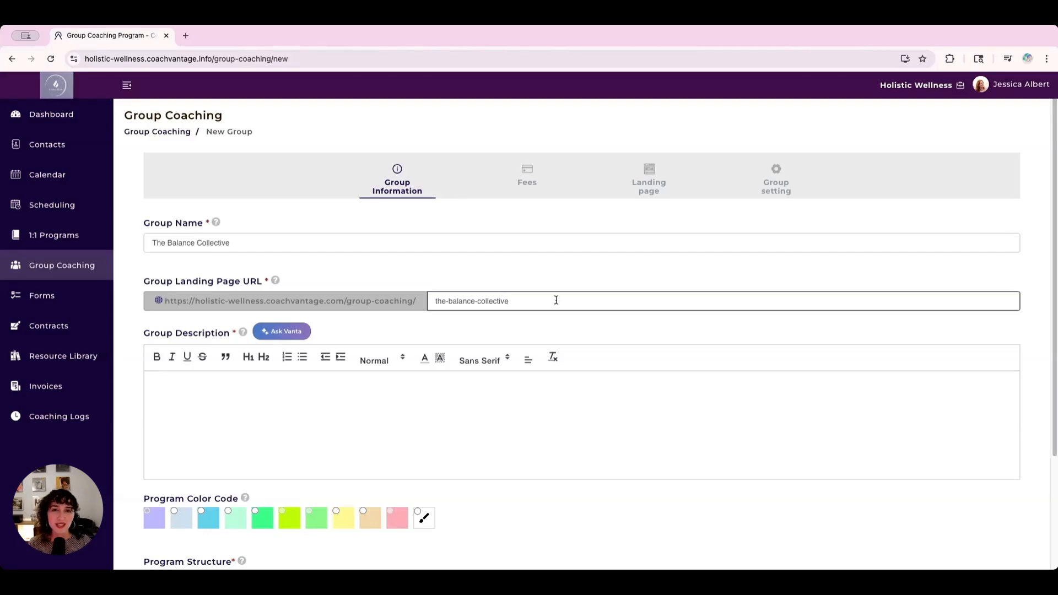
Step: Try out Heading 1 formatting in the group description with the text "Here"
{"action": "left_click", "coordinate": [326, 410]}
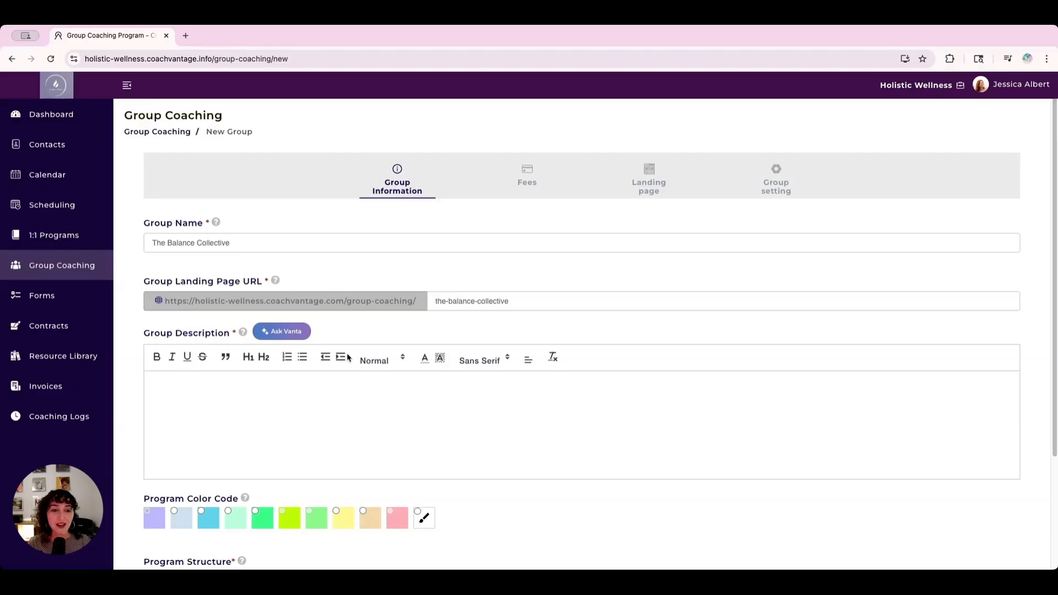
{"action": "left_click", "coordinate": [250, 358]}
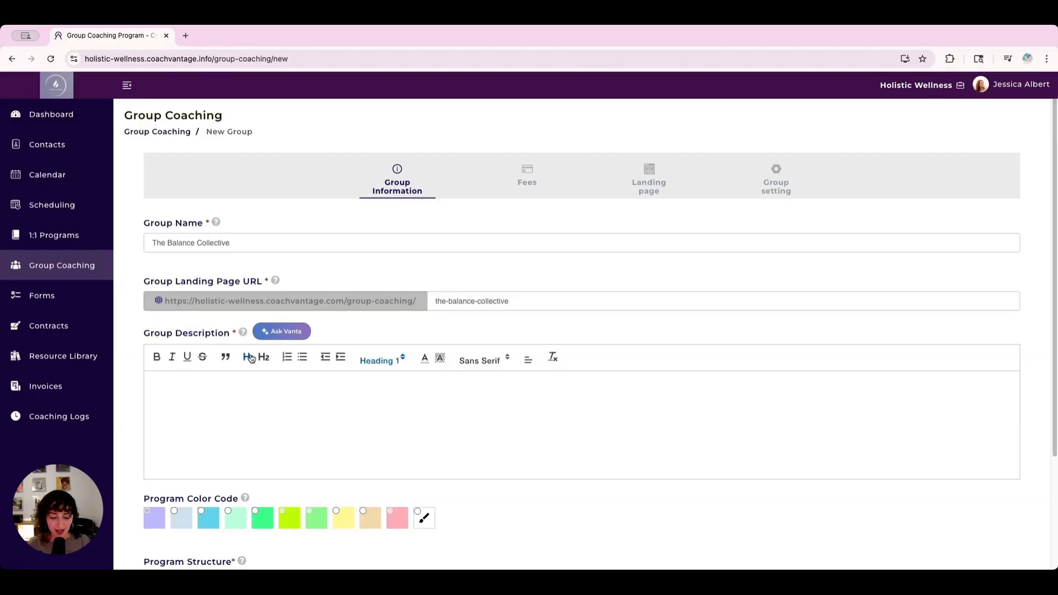
{"action": "type", "text": "Here"}
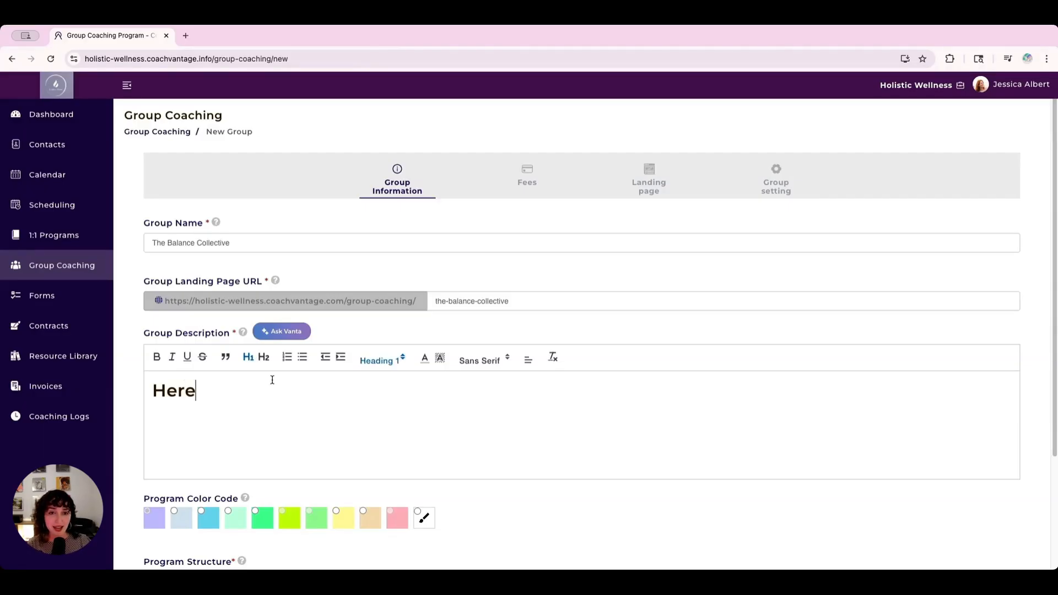
{"action": "scroll", "coordinate": [485, 362], "scroll_direction": "down", "scroll_amount": 1}
{"action": "left_click", "coordinate": [496, 360]}
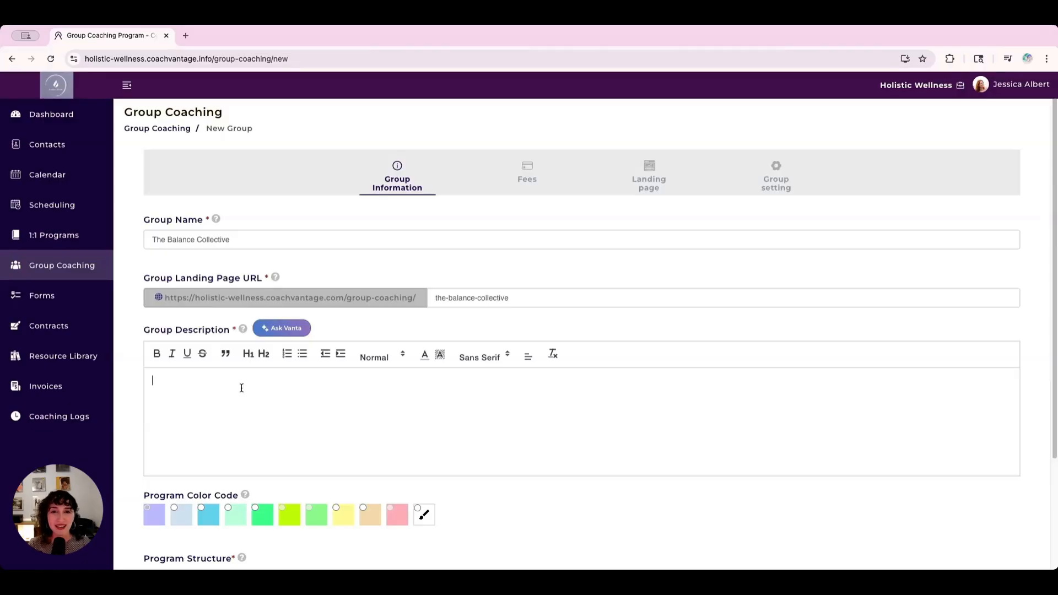
{"action": "left_click", "coordinate": [241, 389]}
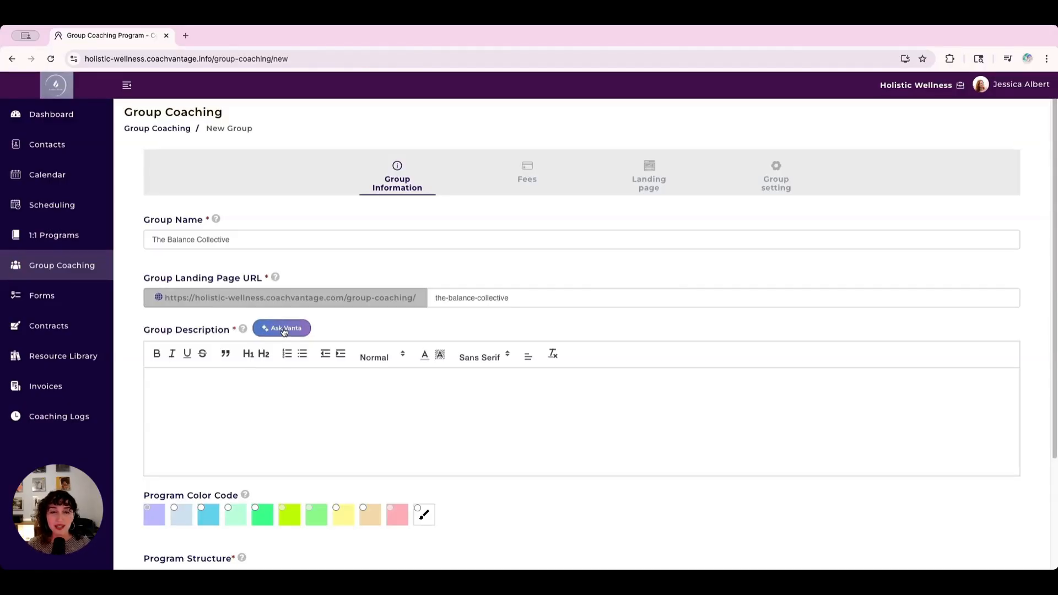
Step: Have Vanta generate and insert a group description for The Balance Collective, focused on achieving balance in health, habits, and mindset
{"action": "left_click", "coordinate": [284, 329]}
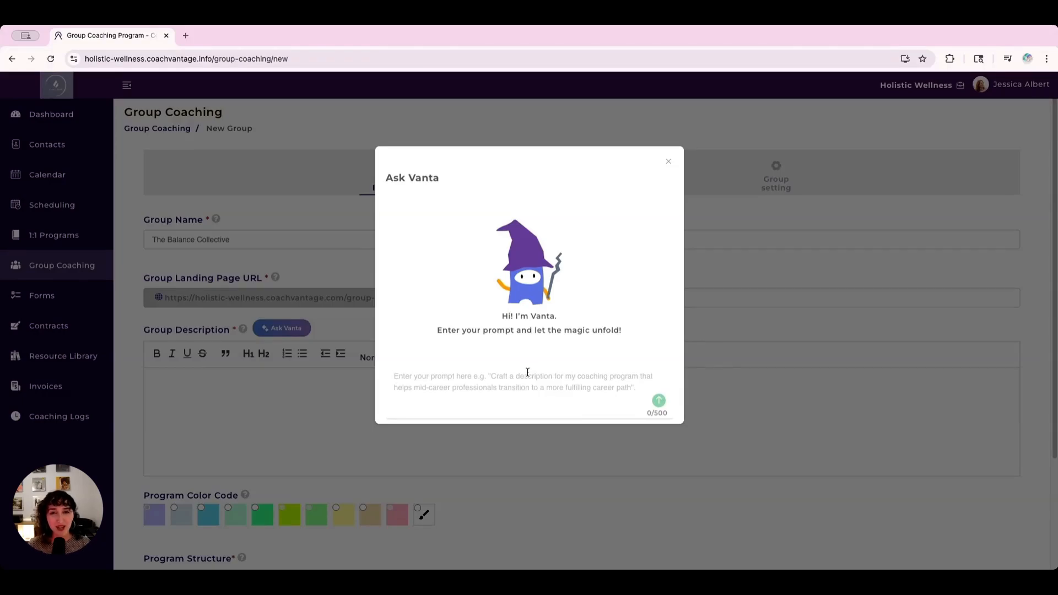
{"action": "type", "text": "Create a program description about a group program called The Balance Collective that focuses on achieving balance in health, habits, and mindset."}
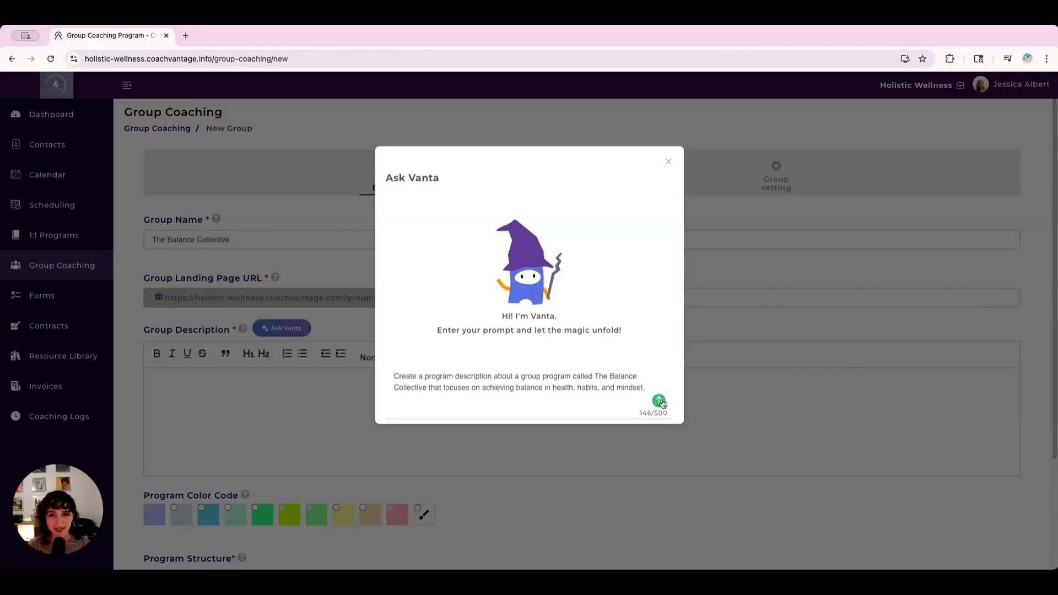
{"action": "left_click", "coordinate": [660, 402]}
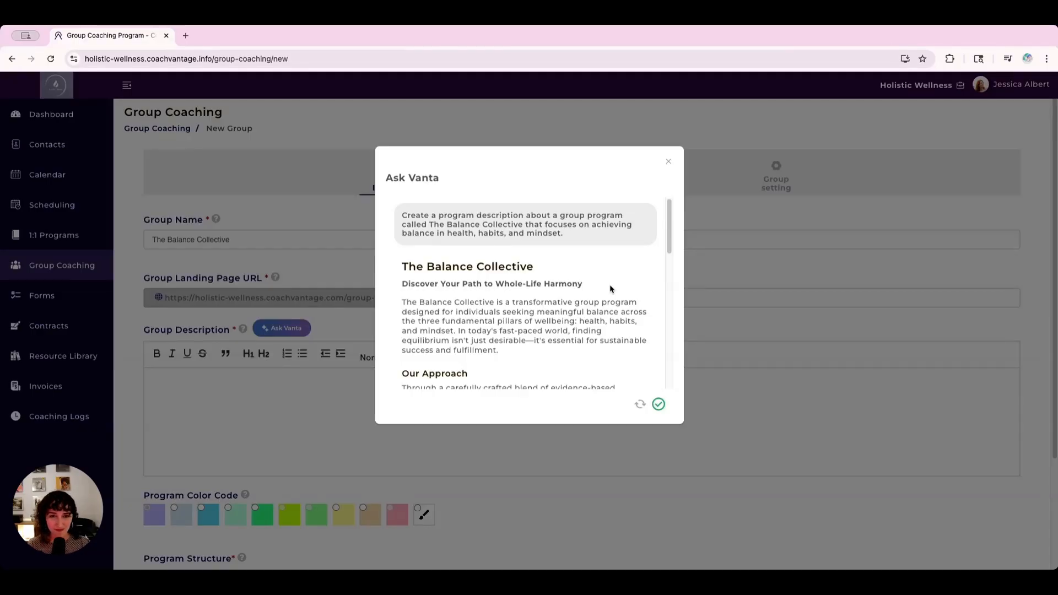
{"action": "left_click_drag", "start_coordinate": [671, 234], "coordinate": [664, 363]}
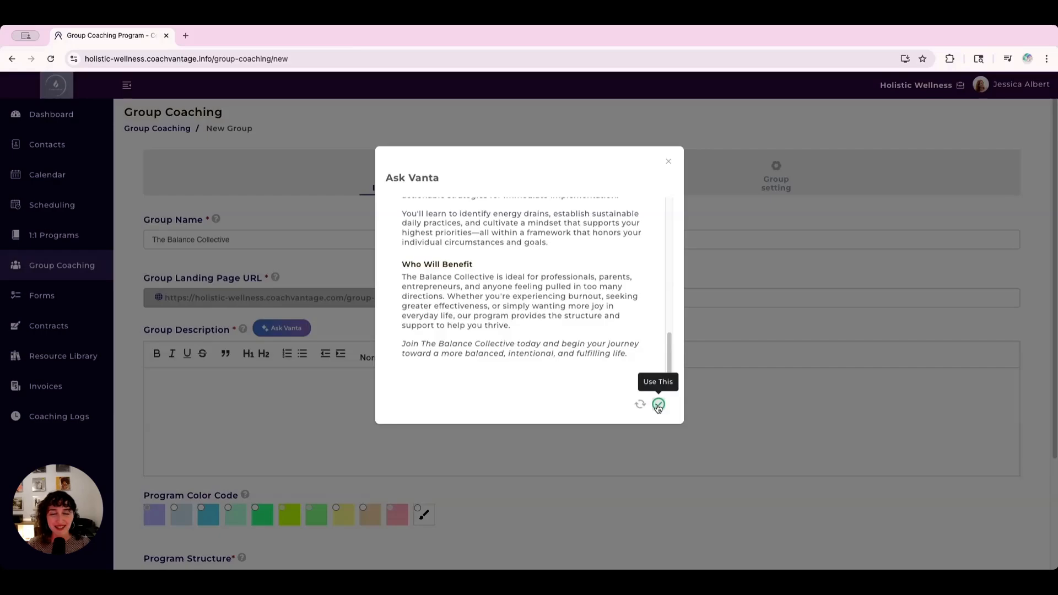
{"action": "left_click", "coordinate": [658, 405]}
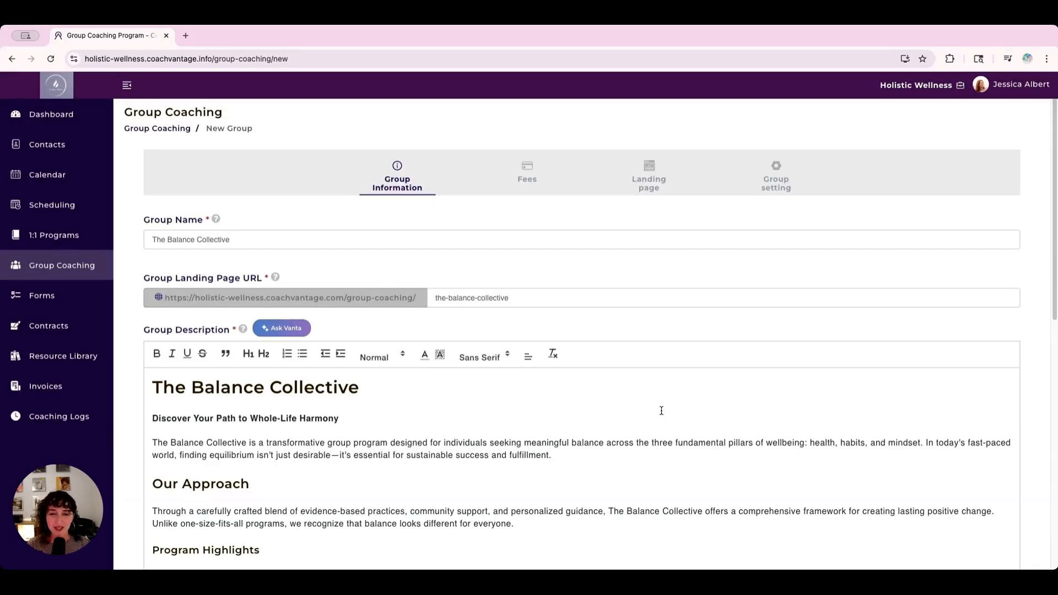
Step: Review the inserted group description and set the program color code to the bright green fifth swatch
{"action": "scroll", "coordinate": [662, 411], "scroll_direction": "down", "scroll_amount": 1}
{"action": "left_click_drag", "start_coordinate": [552, 411], "coordinate": [347, 414]}
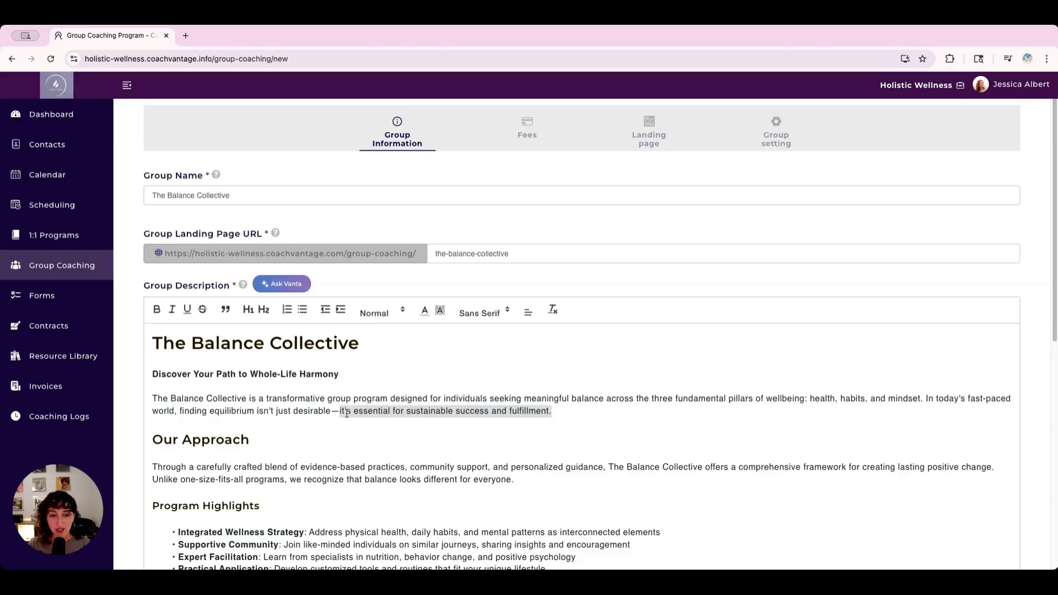
{"action": "left_click", "coordinate": [372, 428]}
{"action": "scroll", "coordinate": [656, 367], "scroll_direction": "up", "scroll_amount": 1}
{"action": "scroll", "coordinate": [657, 366], "scroll_direction": "down", "scroll_amount": 7}
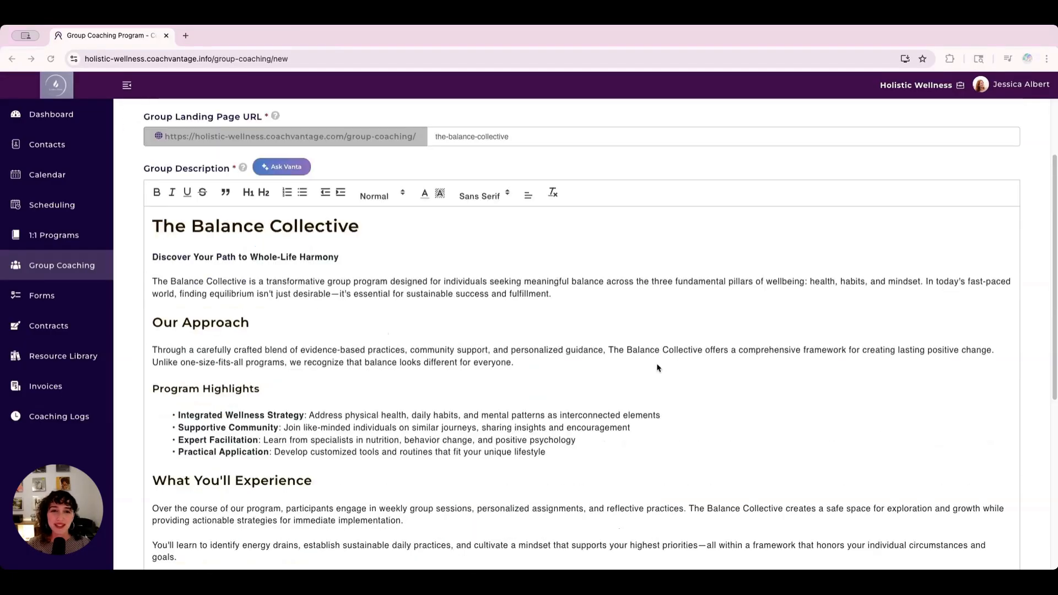
{"action": "scroll", "coordinate": [658, 368], "scroll_direction": "down", "scroll_amount": 3}
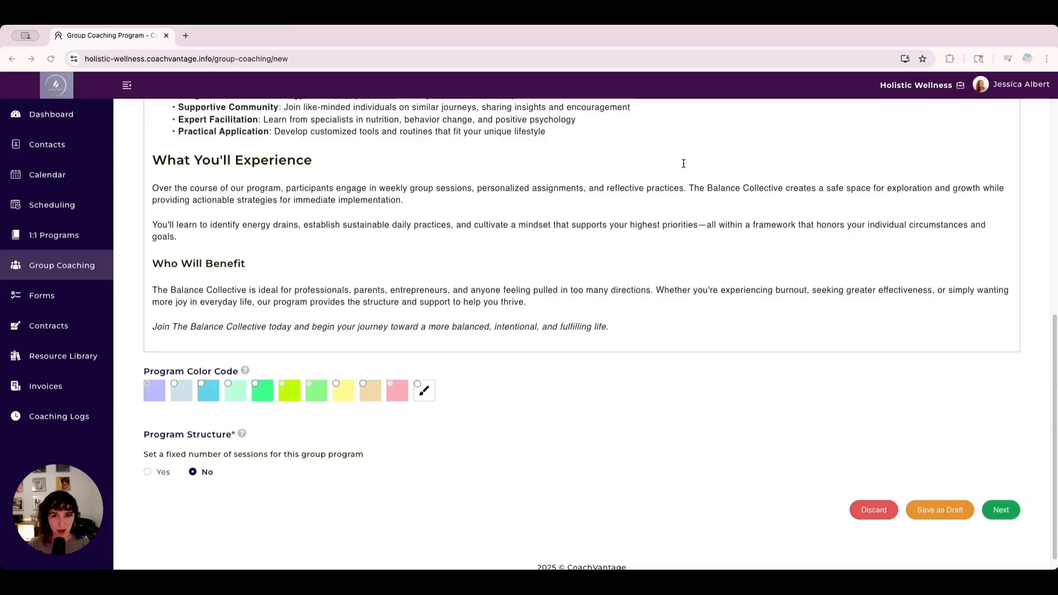
{"action": "left_click", "coordinate": [236, 389]}
{"action": "left_click", "coordinate": [255, 389]}
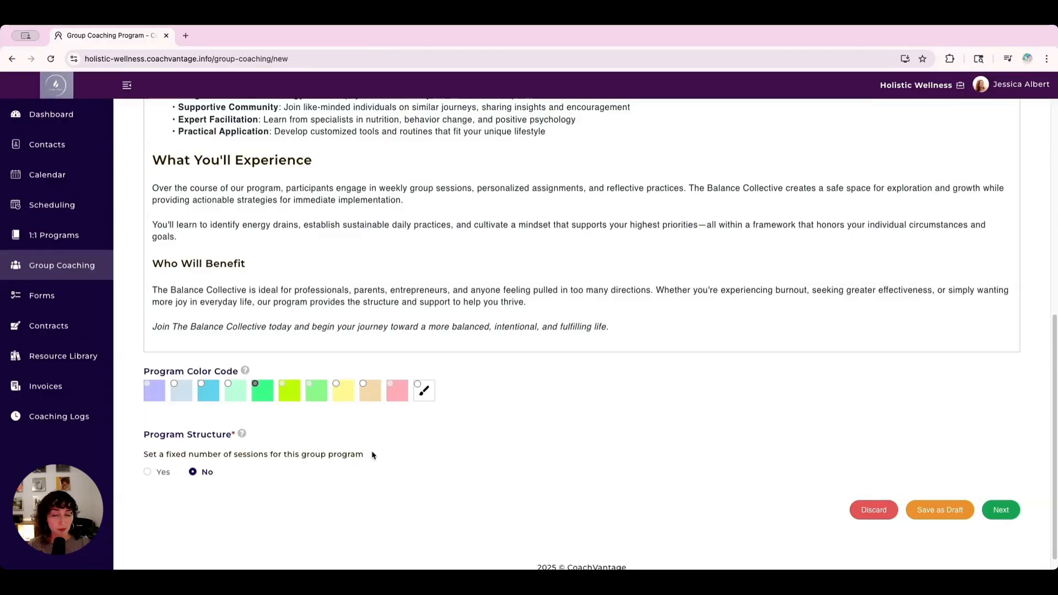
Step: Give the group program a fixed number of 5 total sessions and proceed to the fees settings
{"action": "left_click", "coordinate": [158, 473]}
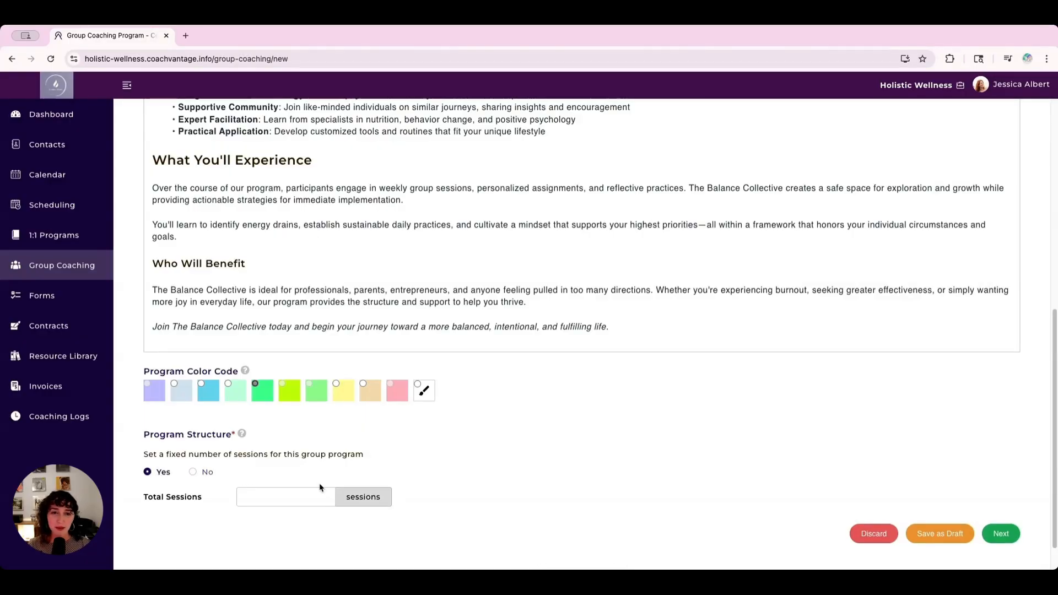
{"action": "scroll", "coordinate": [320, 488], "scroll_direction": "down", "scroll_amount": 1}
{"action": "left_click", "coordinate": [308, 449]}
{"action": "type", "text": "5"}
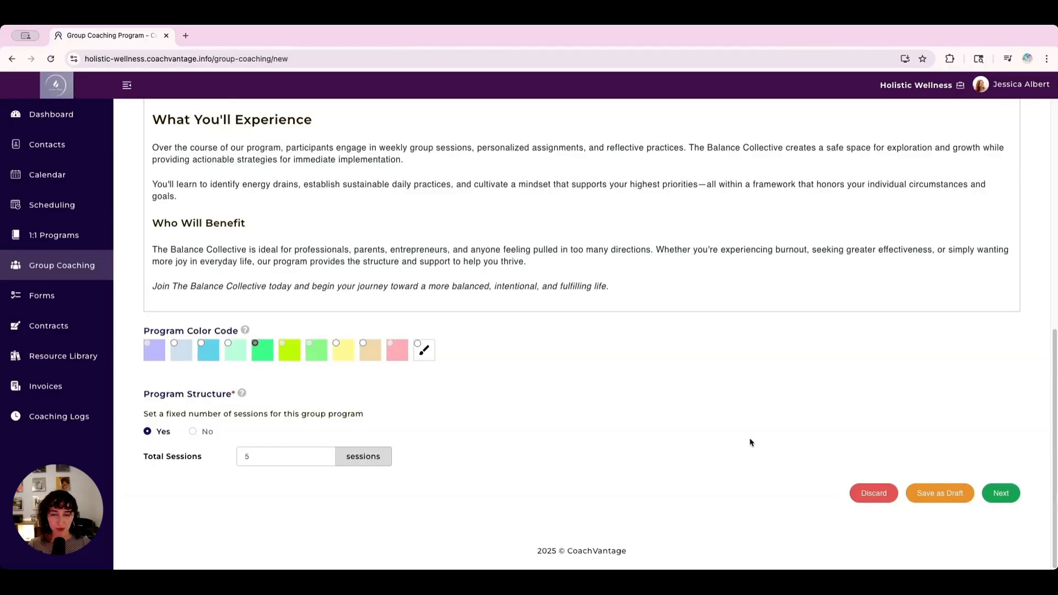
{"action": "left_click", "coordinate": [1002, 494]}
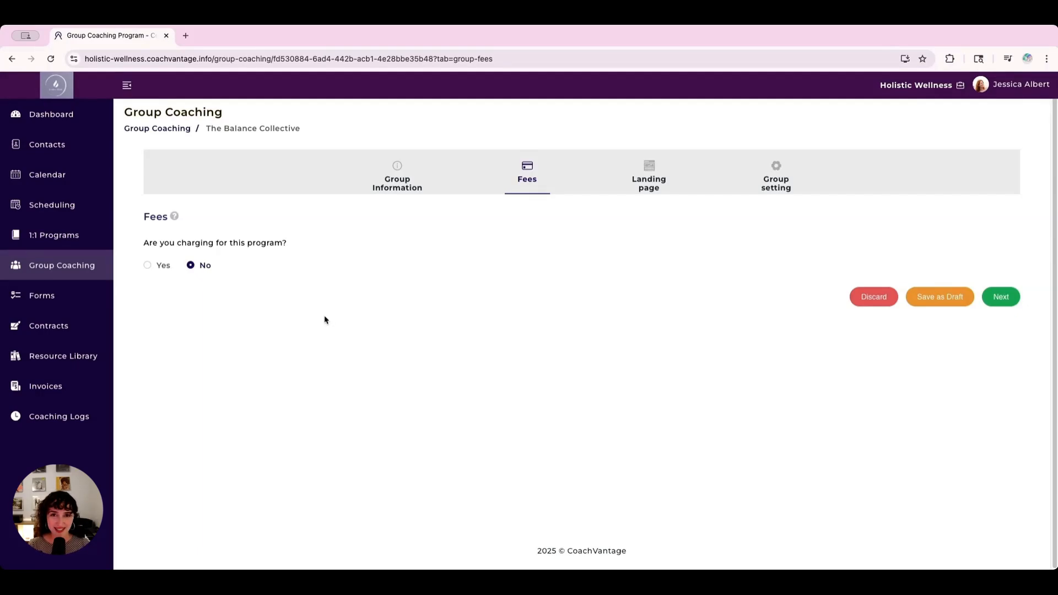
Step: Mark the program as charging a fee and select Stripe as the payment gateway
{"action": "left_click", "coordinate": [160, 267]}
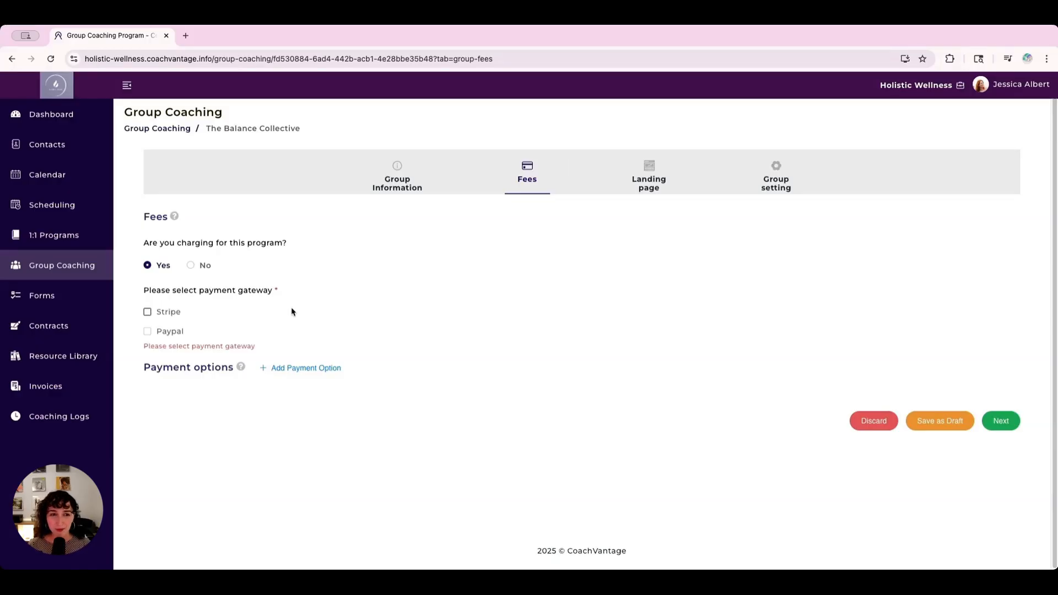
{"action": "left_click", "coordinate": [174, 315]}
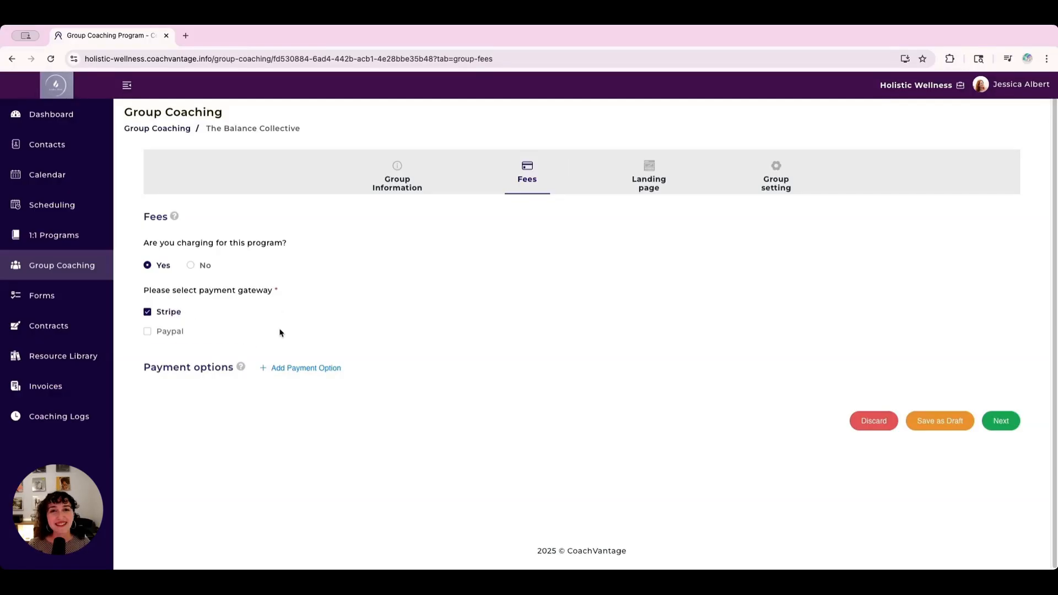
{"action": "left_click", "coordinate": [312, 369]}
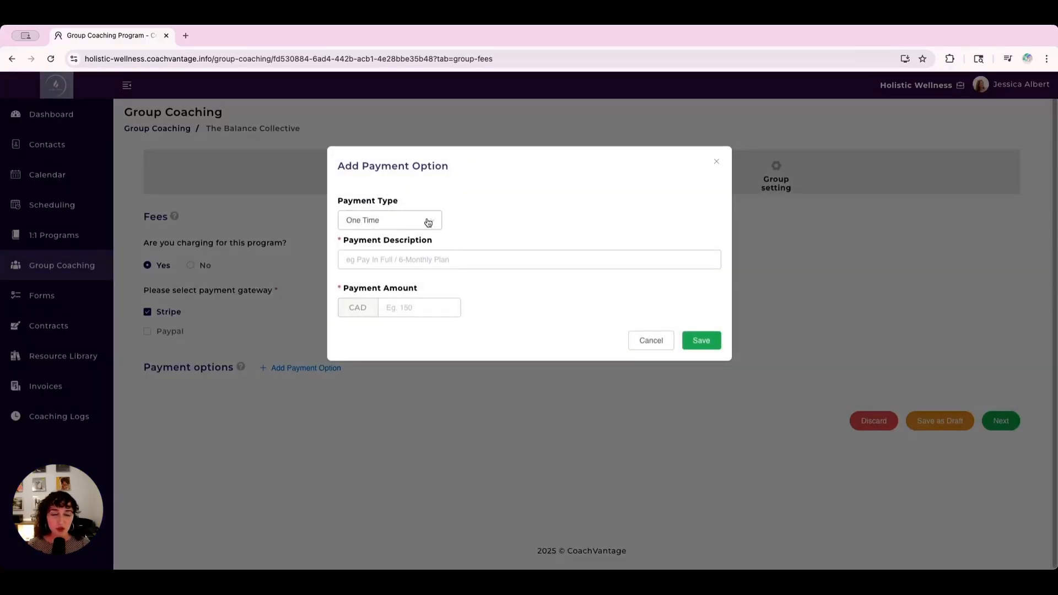
{"action": "left_click", "coordinate": [429, 221]}
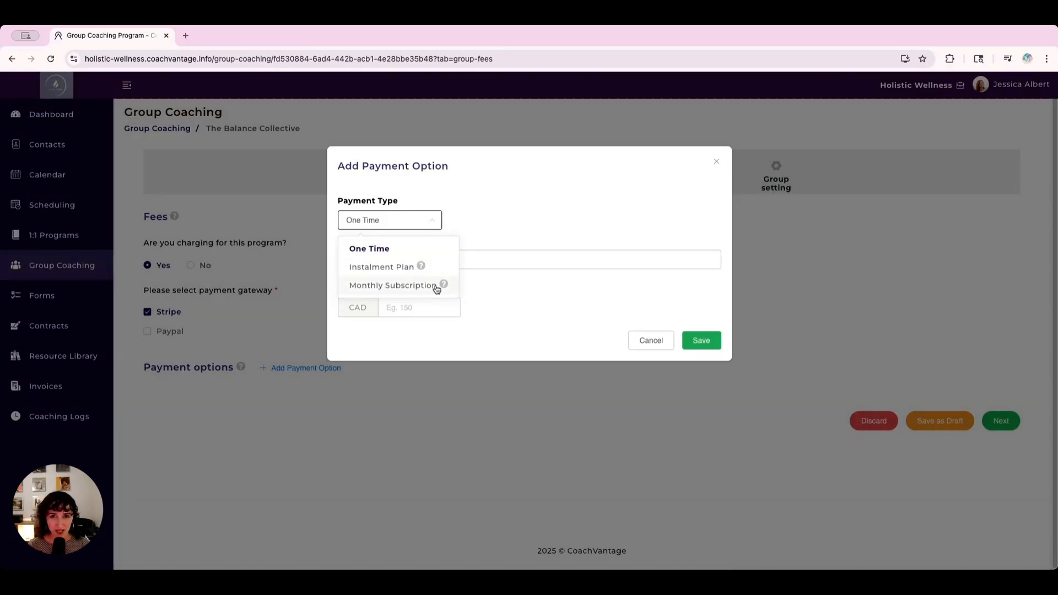
{"action": "left_click", "coordinate": [480, 224]}
{"action": "left_click", "coordinate": [406, 229]}
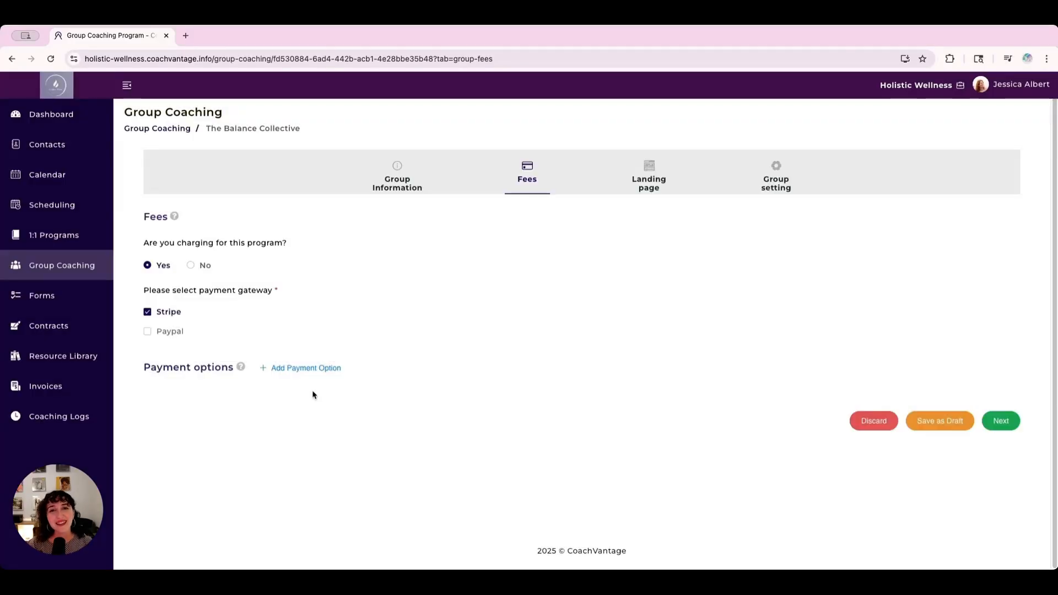
Step: Add an Installment Plan payment option of 50 CAD, billed weekly for 5 occurrences
{"action": "left_click", "coordinate": [309, 368]}
{"action": "left_click", "coordinate": [427, 220]}
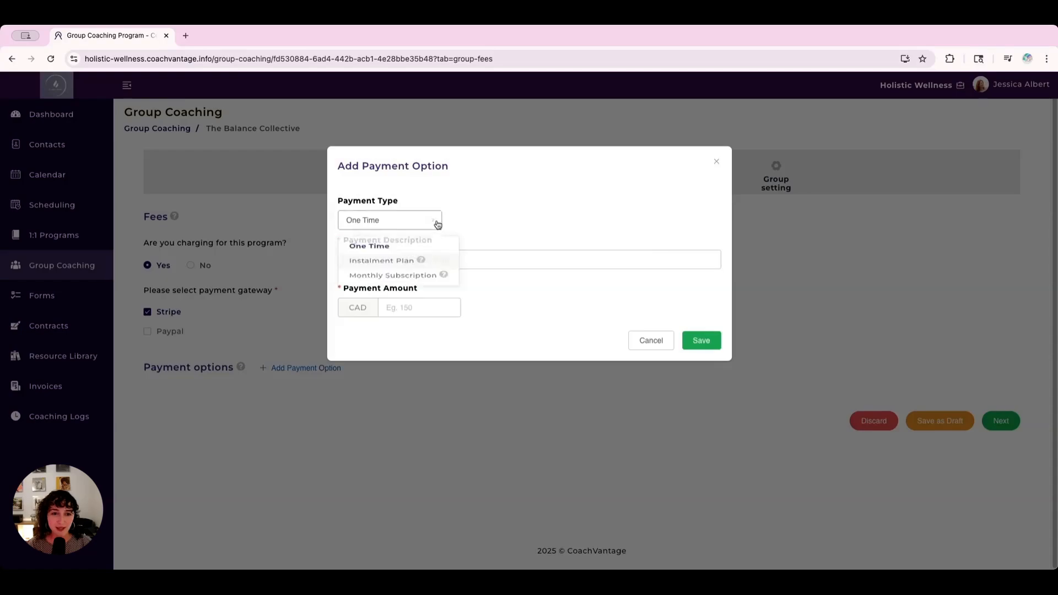
{"action": "left_click", "coordinate": [424, 265]}
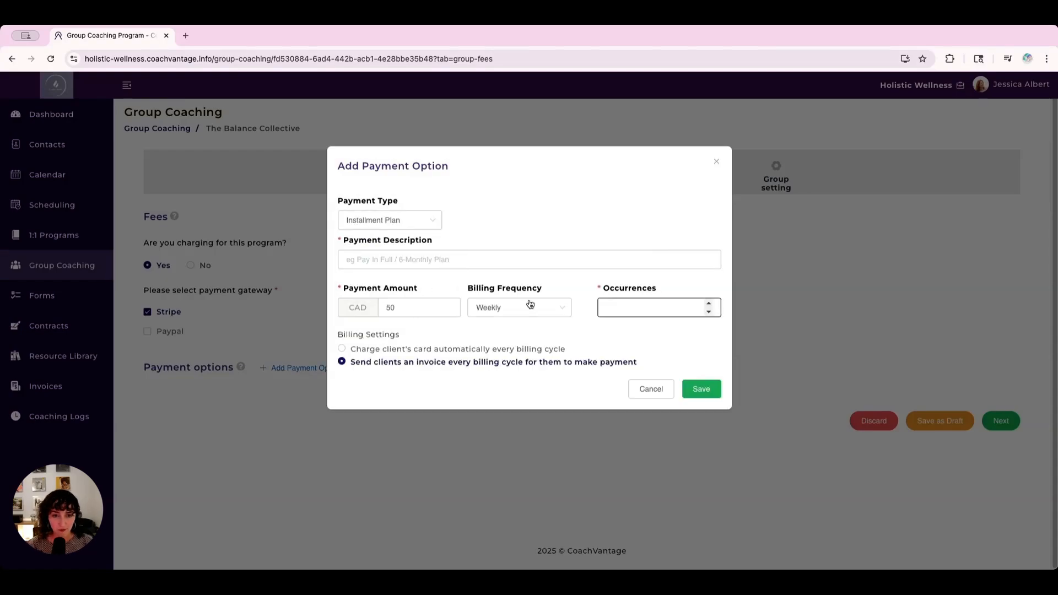
{"action": "left_click", "coordinate": [529, 303]}
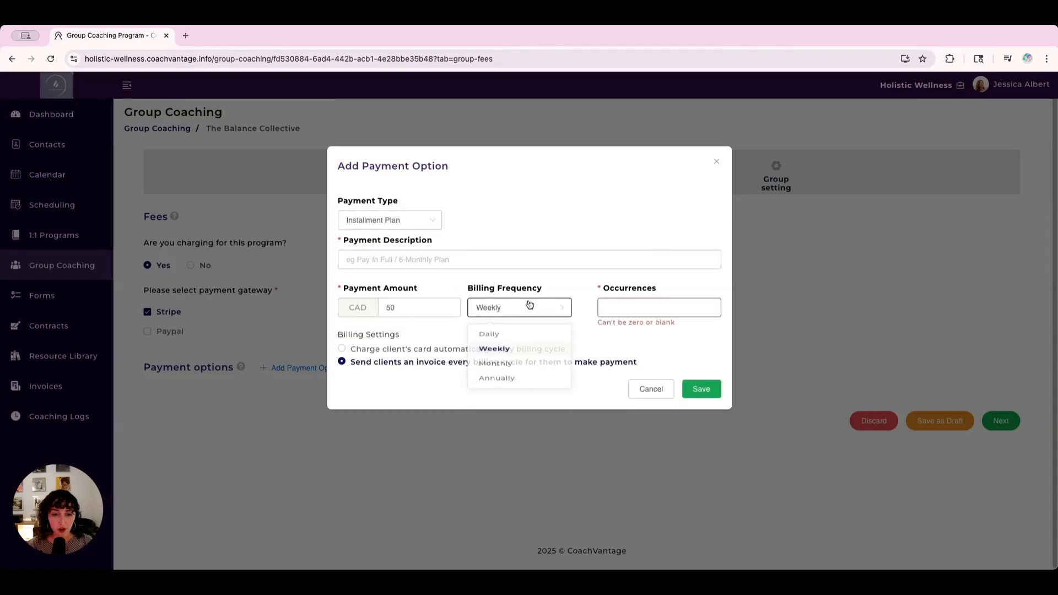
{"action": "left_click", "coordinate": [524, 361]}
{"action": "left_click", "coordinate": [632, 303]}
{"action": "type", "text": "5"}
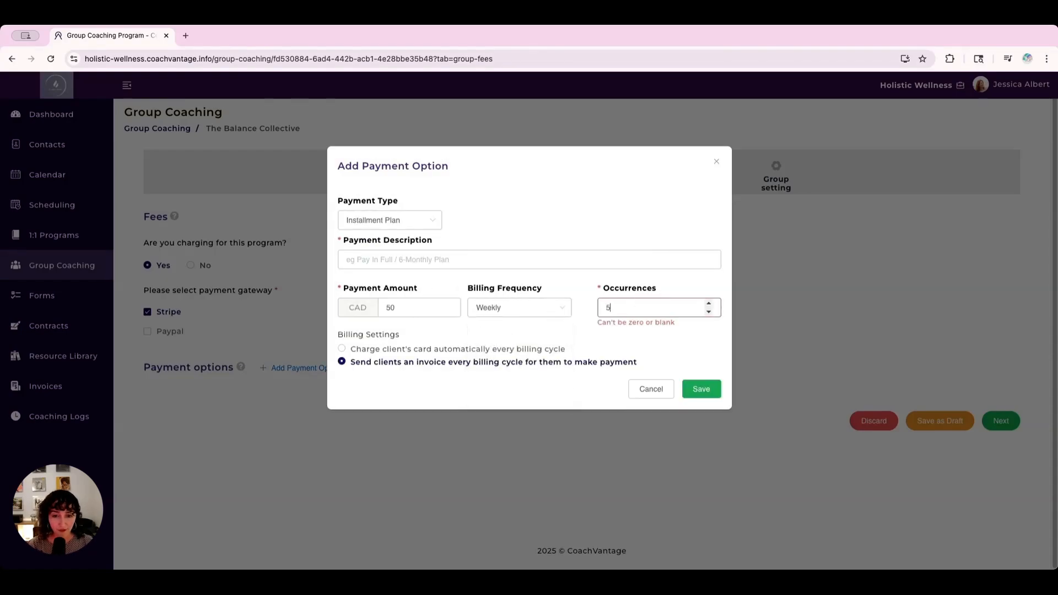
Step: Describe the payment option as "An easy installment plan" and have the client's card charged automatically every billing cycle
{"action": "left_click", "coordinate": [446, 262]}
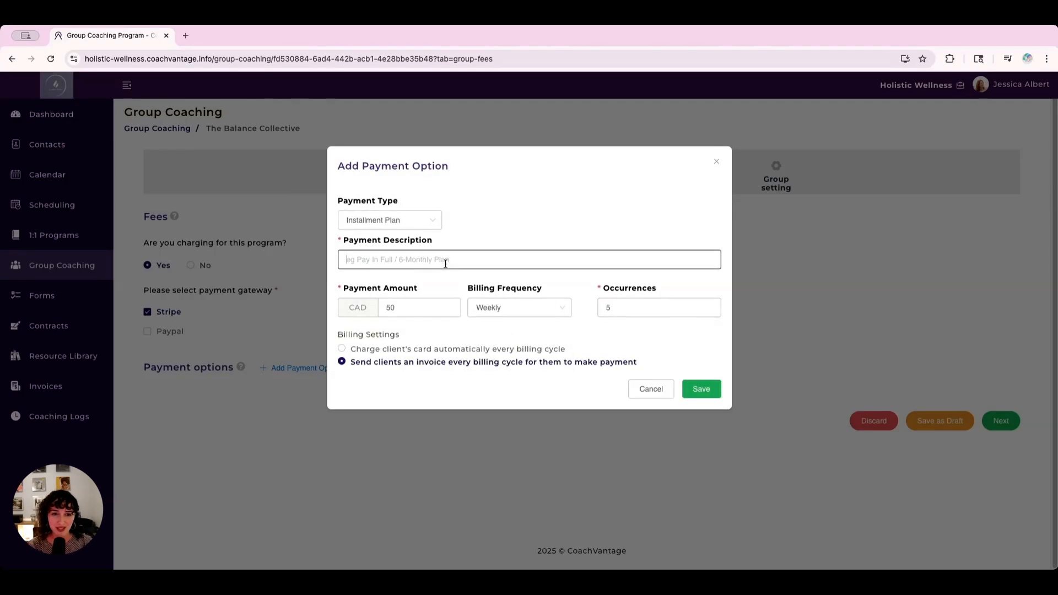
{"action": "type", "text": "An "}
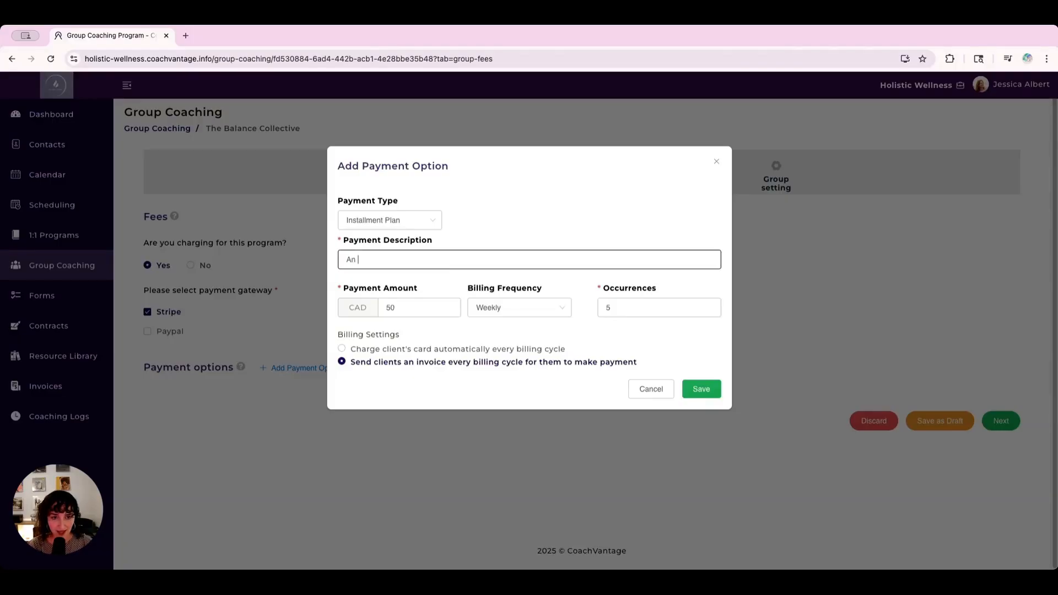
{"action": "type", "text": "easy installment plan"}
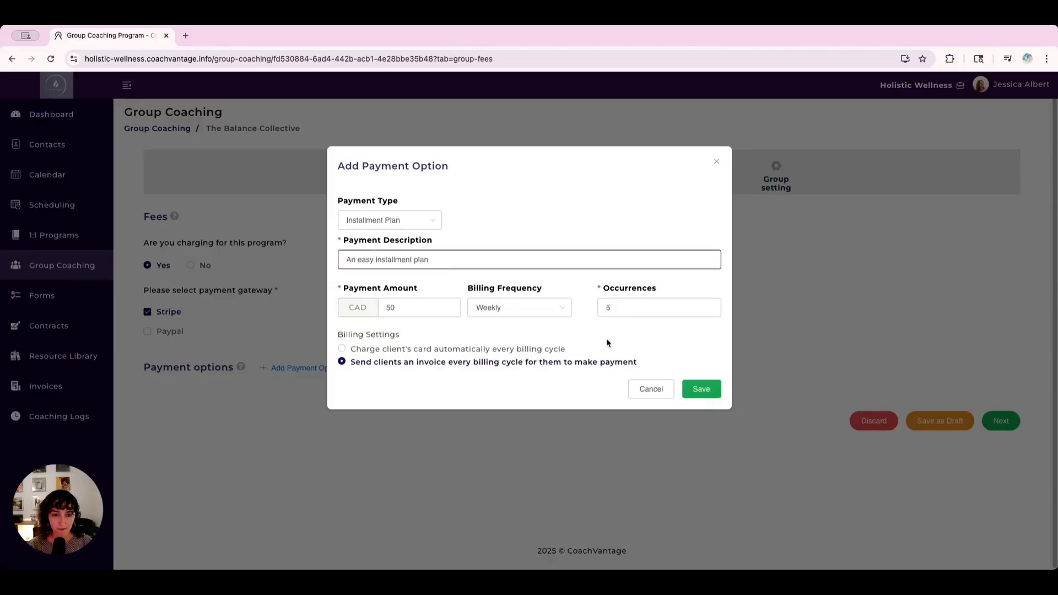
{"action": "left_click", "coordinate": [527, 352]}
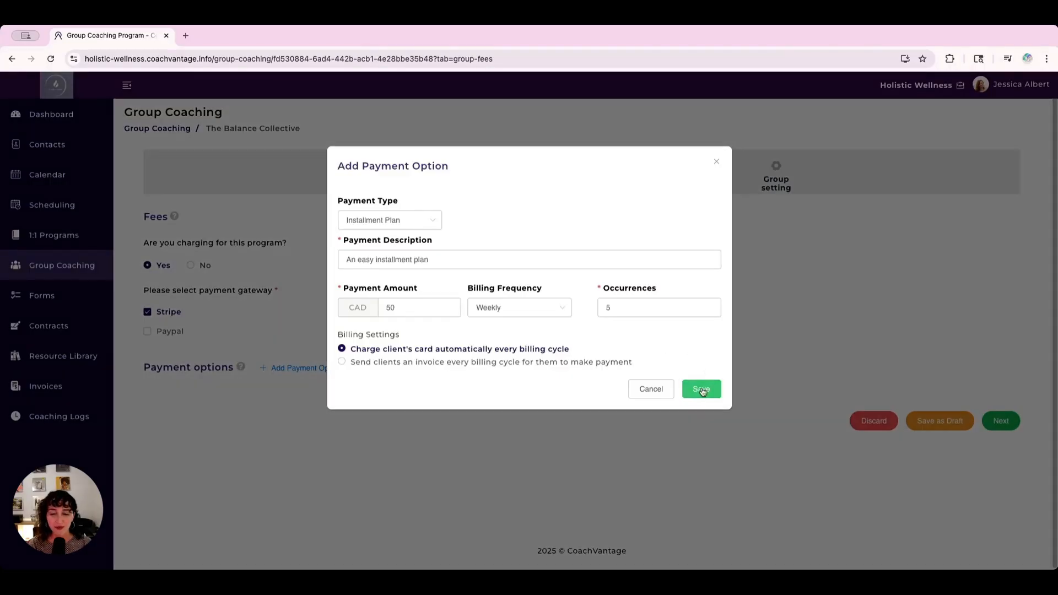
Step: Save the installment plan payment option for the program
{"action": "left_click", "coordinate": [702, 390]}
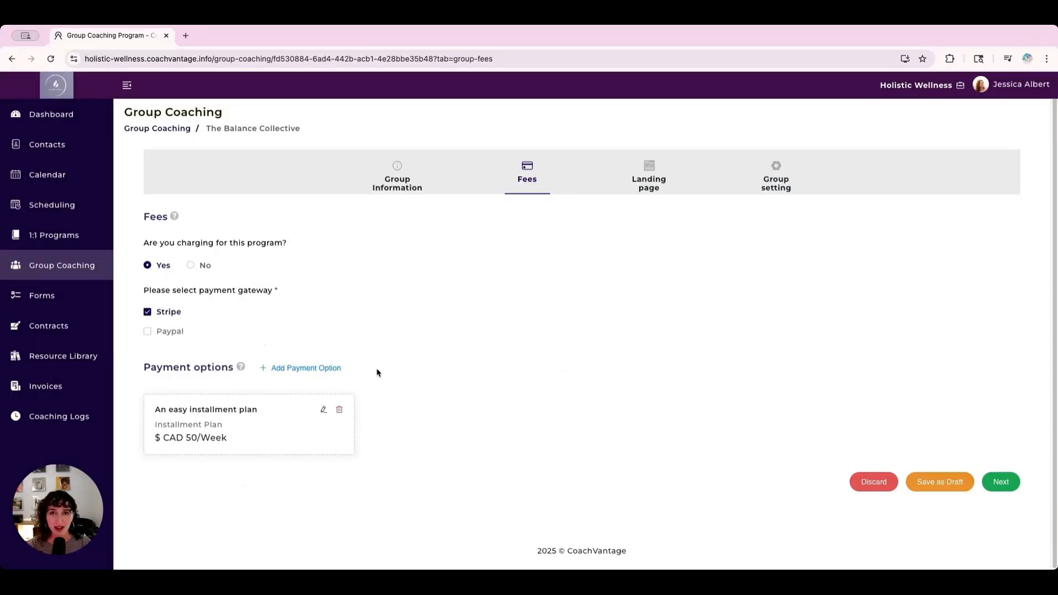
{"action": "left_click", "coordinate": [334, 370]}
{"action": "left_click", "coordinate": [717, 163]}
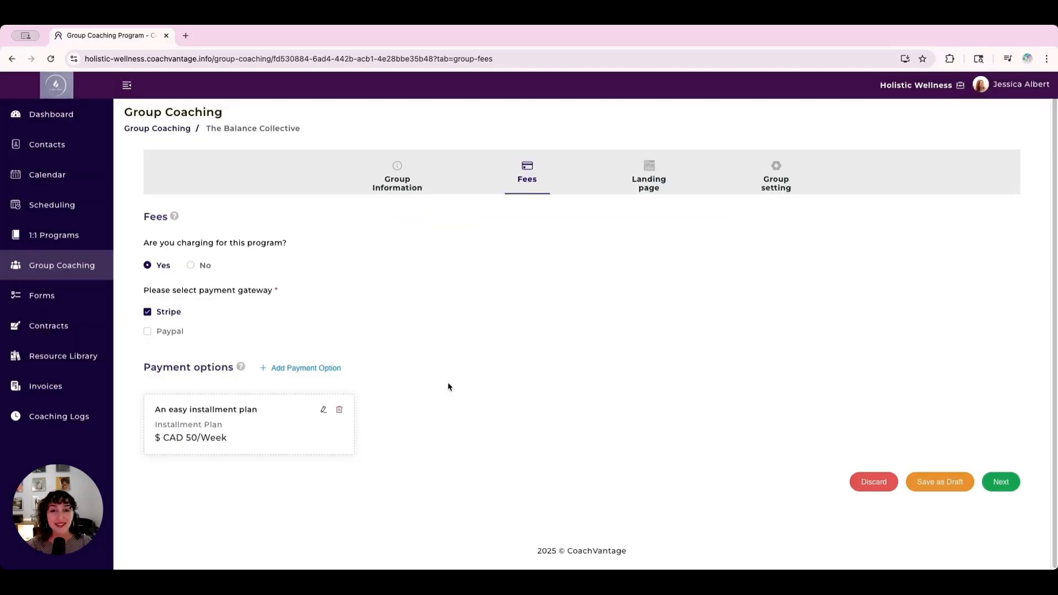
{"action": "left_click", "coordinate": [288, 369]}
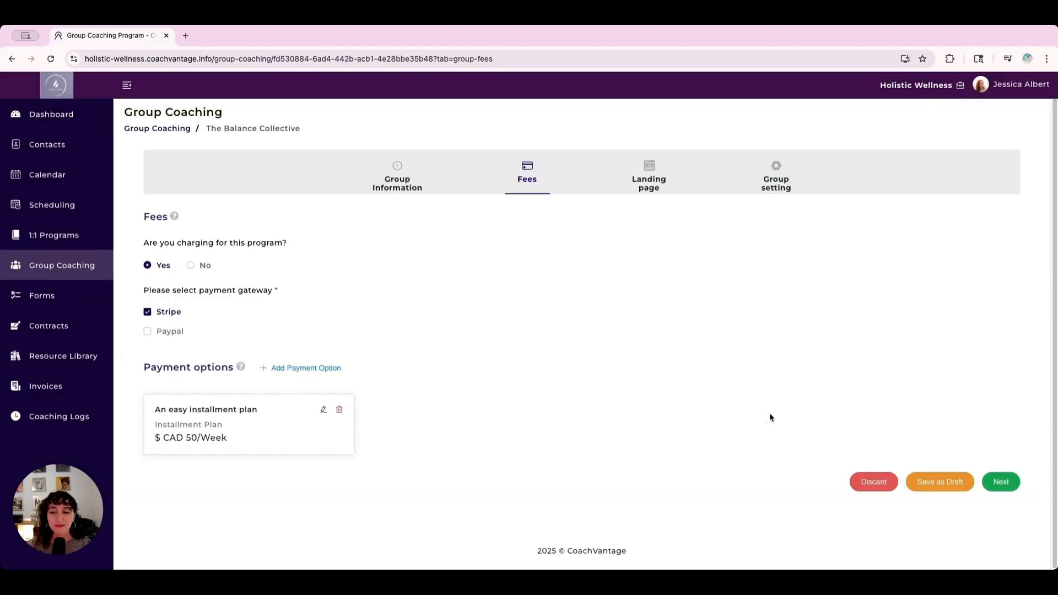
Step: Proceed to the landing page settings and examine the page layout from the banner to the group sign-up section
{"action": "left_click", "coordinate": [1001, 482]}
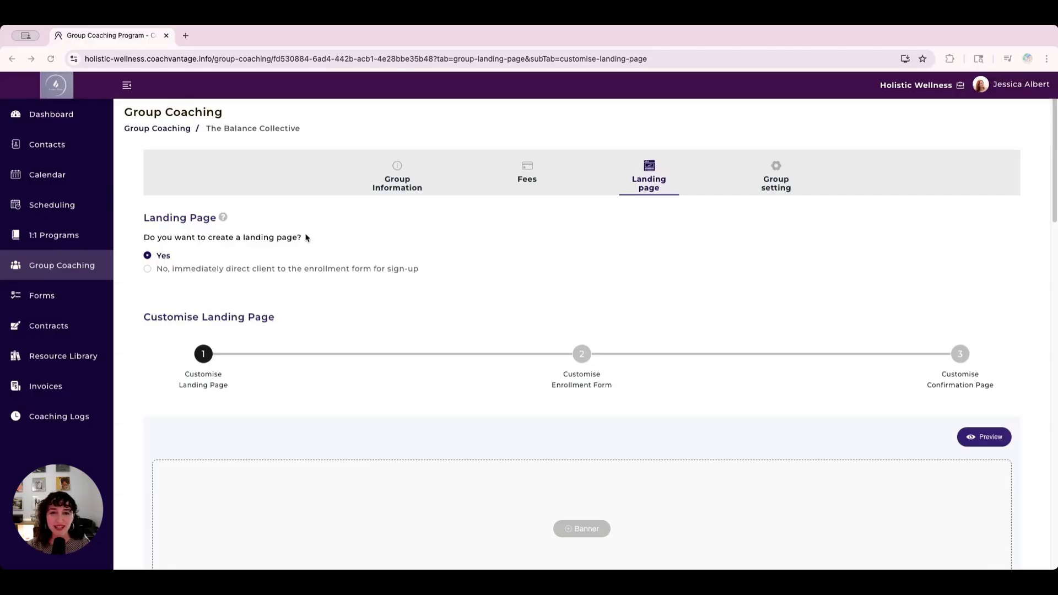
{"action": "scroll", "coordinate": [709, 215], "scroll_direction": "down", "scroll_amount": 1}
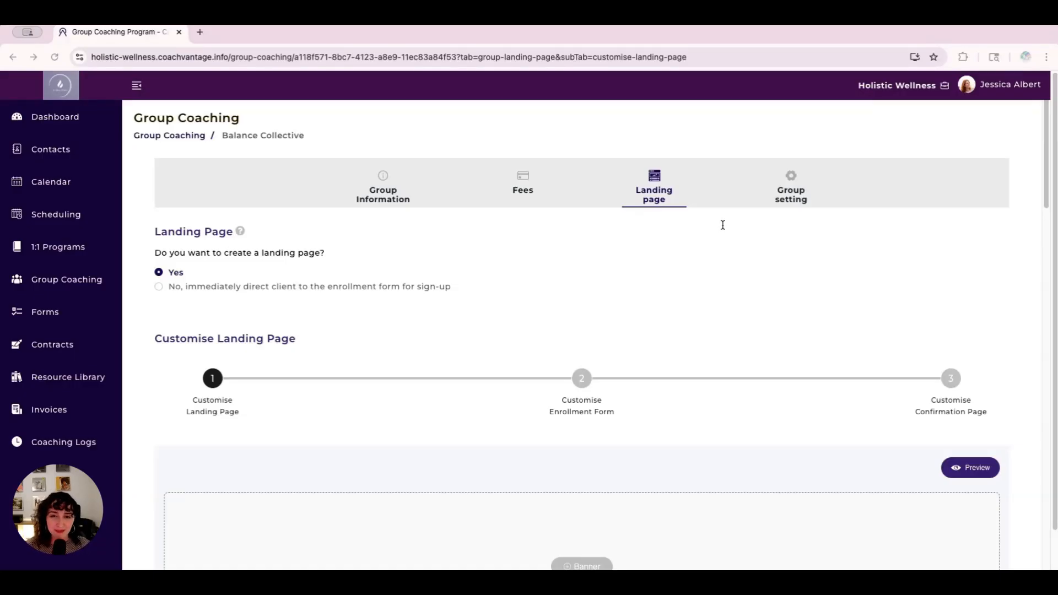
{"action": "scroll", "coordinate": [792, 362], "scroll_direction": "down", "scroll_amount": 2}
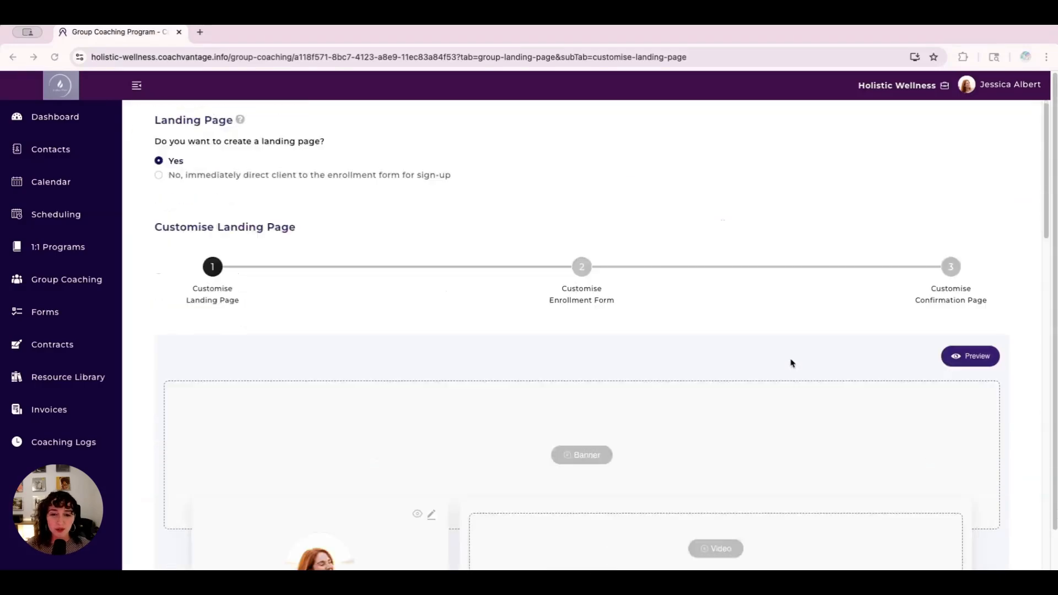
{"action": "scroll", "coordinate": [792, 363], "scroll_direction": "down", "scroll_amount": 2}
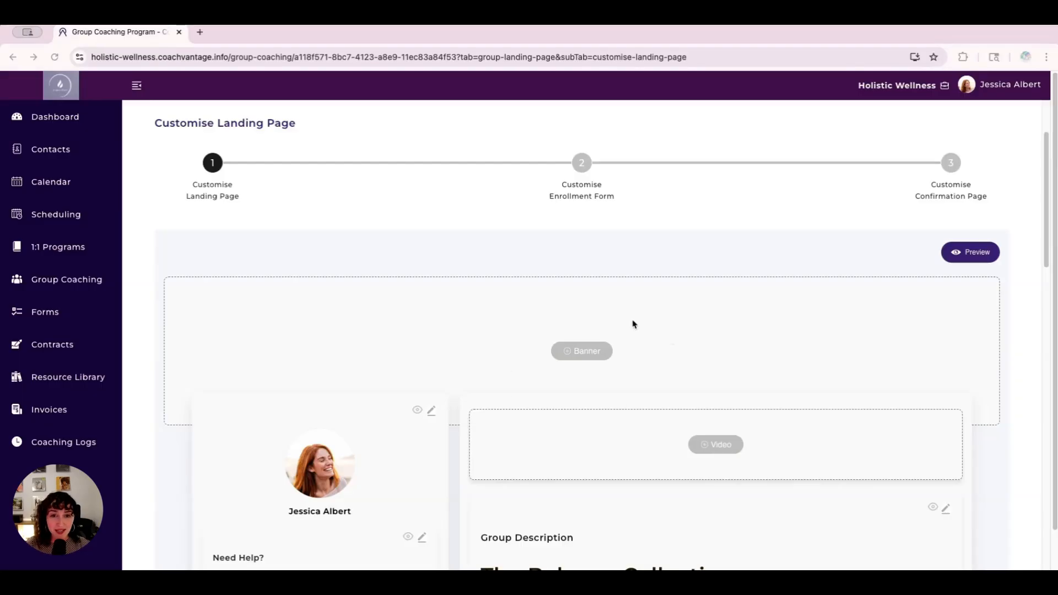
{"action": "scroll", "coordinate": [772, 399], "scroll_direction": "down", "scroll_amount": 2}
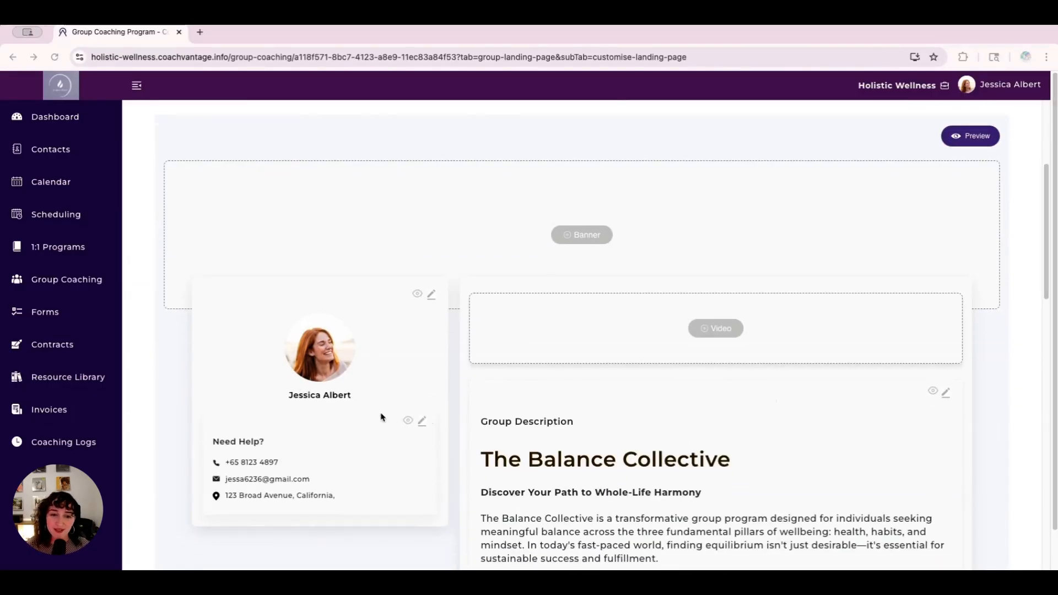
{"action": "scroll", "coordinate": [764, 428], "scroll_direction": "down", "scroll_amount": 2}
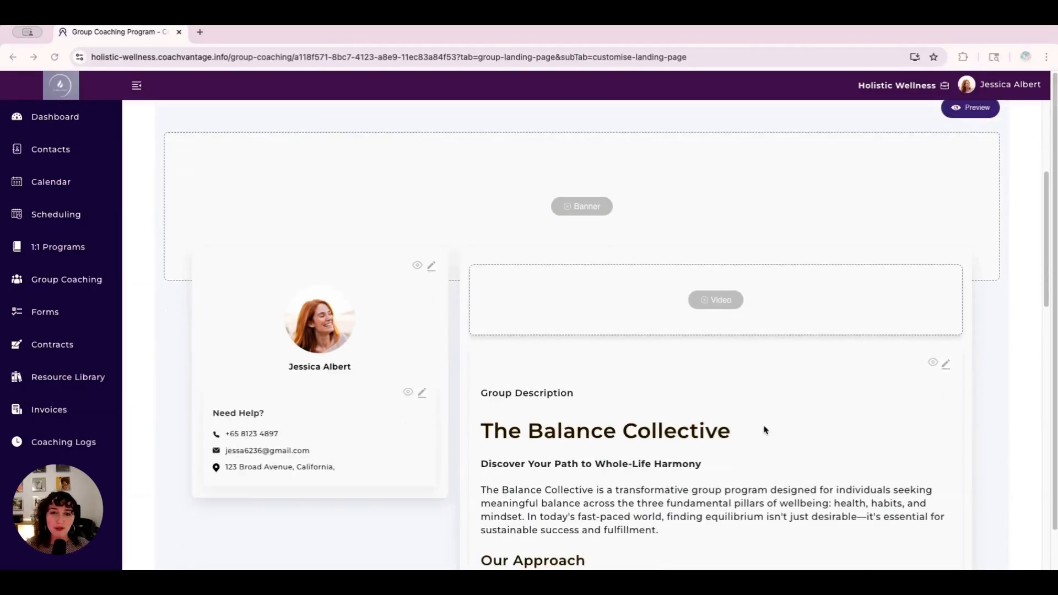
{"action": "scroll", "coordinate": [765, 429], "scroll_direction": "down", "scroll_amount": 10}
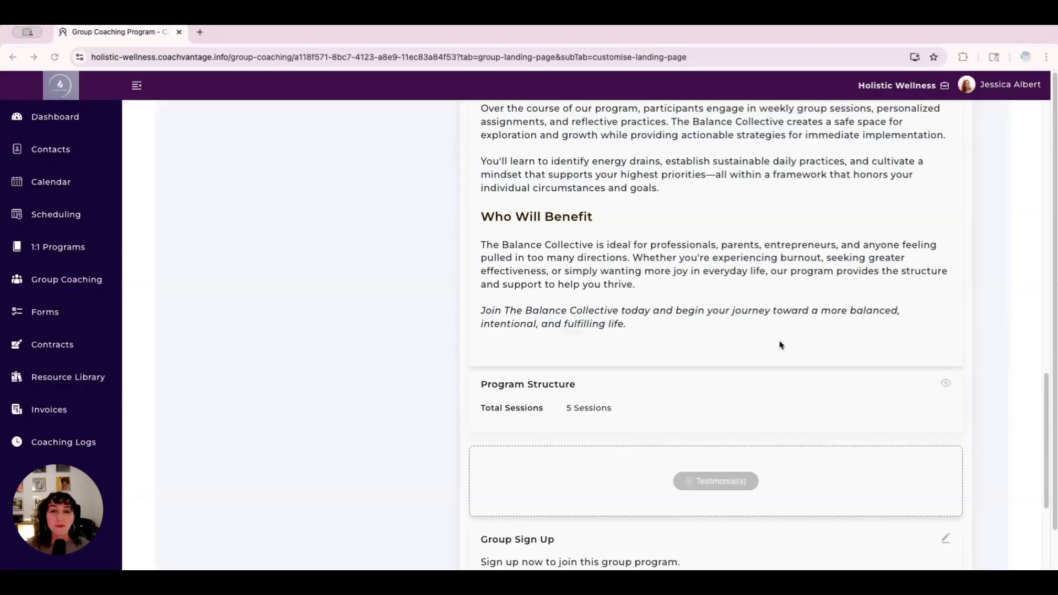
{"action": "scroll", "coordinate": [780, 345], "scroll_direction": "down", "scroll_amount": 1}
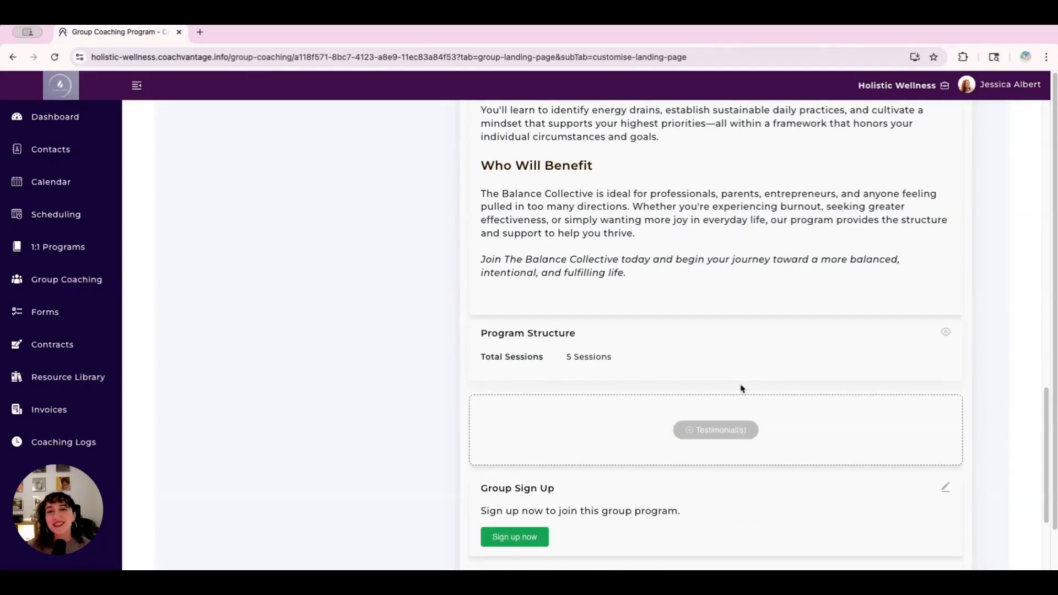
{"action": "scroll", "coordinate": [838, 352], "scroll_direction": "down", "scroll_amount": 1}
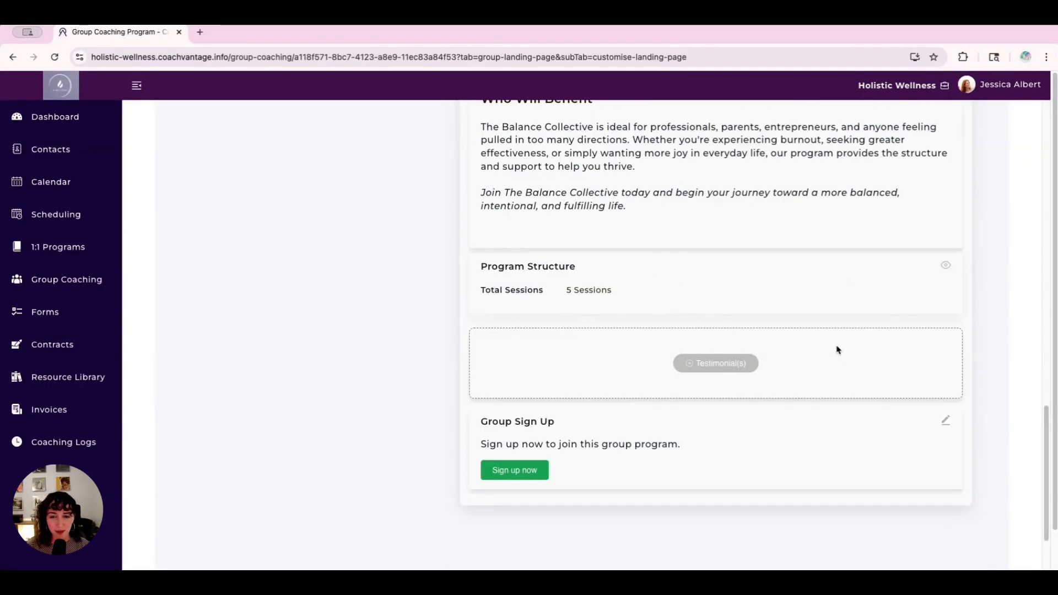
{"action": "scroll", "coordinate": [811, 353], "scroll_direction": "down", "scroll_amount": 1}
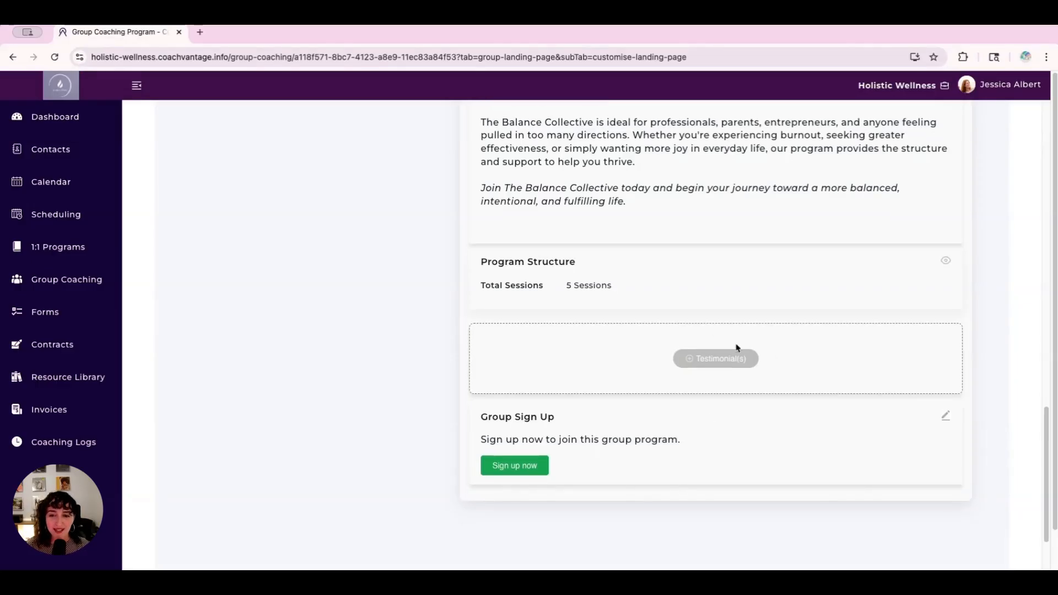
Step: Add and save a testimonial praising The Balance Collective, with the client's name and the client title "Business Founder"
{"action": "left_click", "coordinate": [727, 361]}
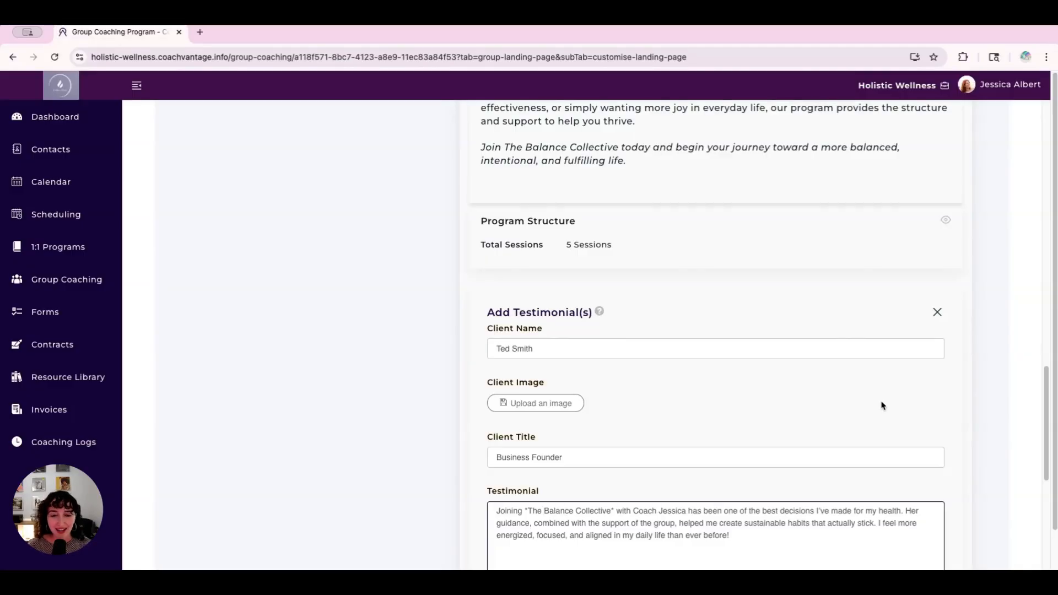
{"action": "scroll", "coordinate": [882, 406], "scroll_direction": "down", "scroll_amount": 1}
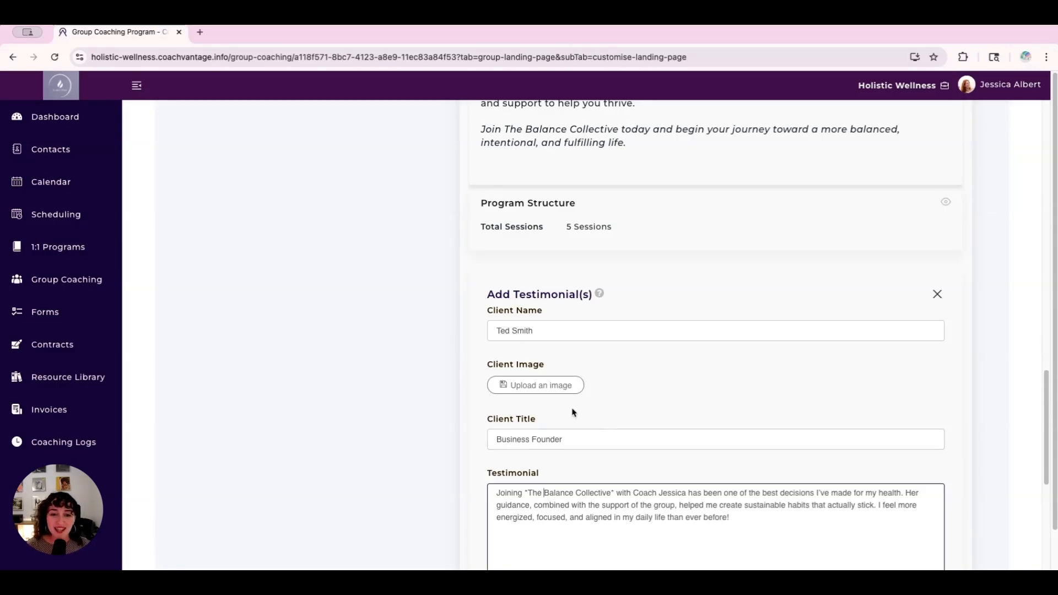
{"action": "scroll", "coordinate": [578, 373], "scroll_direction": "down", "scroll_amount": 2}
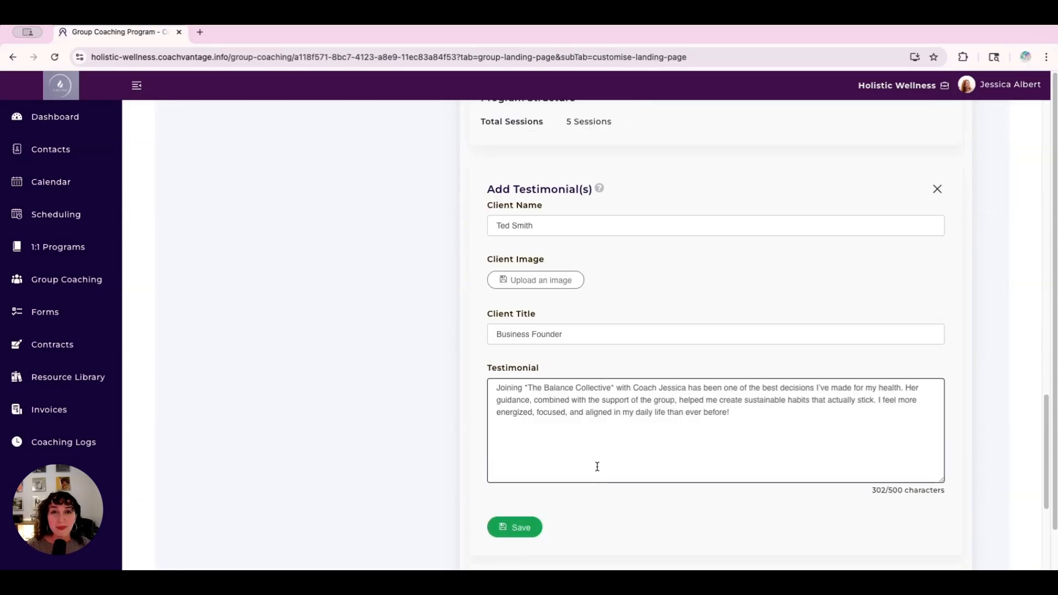
{"action": "left_click", "coordinate": [516, 530]}
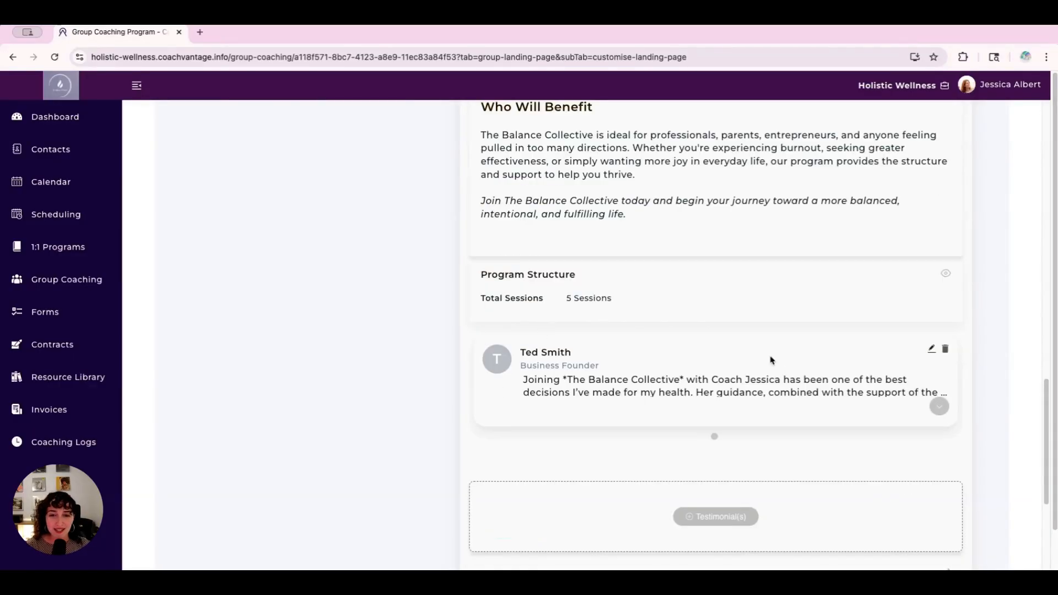
{"action": "scroll", "coordinate": [772, 359], "scroll_direction": "up", "scroll_amount": 17}
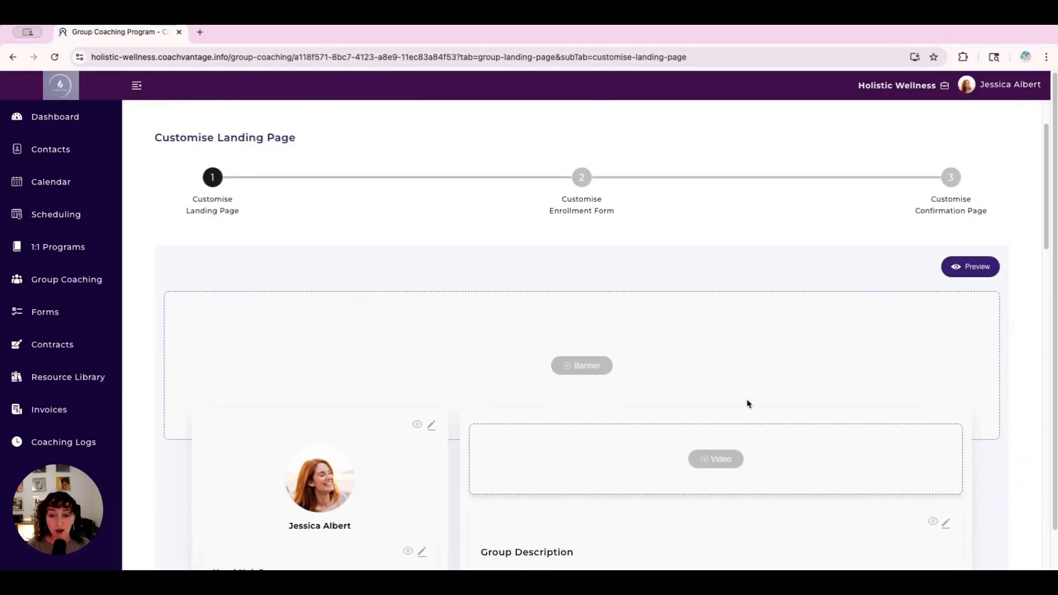
{"action": "left_click", "coordinate": [729, 463]}
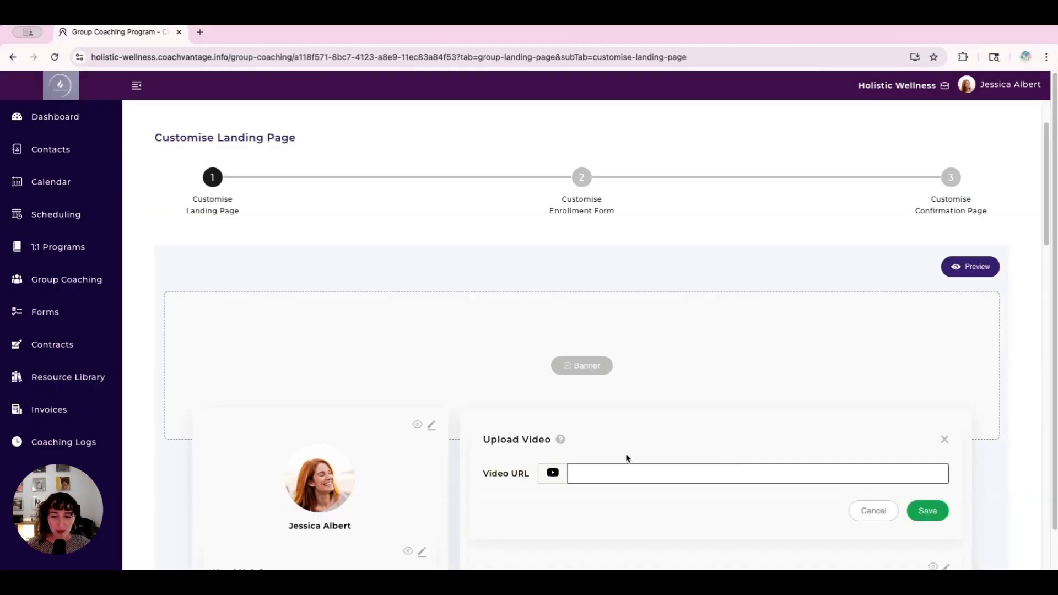
{"action": "type", "text": "https://www.youtube.com/watch?v=4c_xYLwOx-g"}
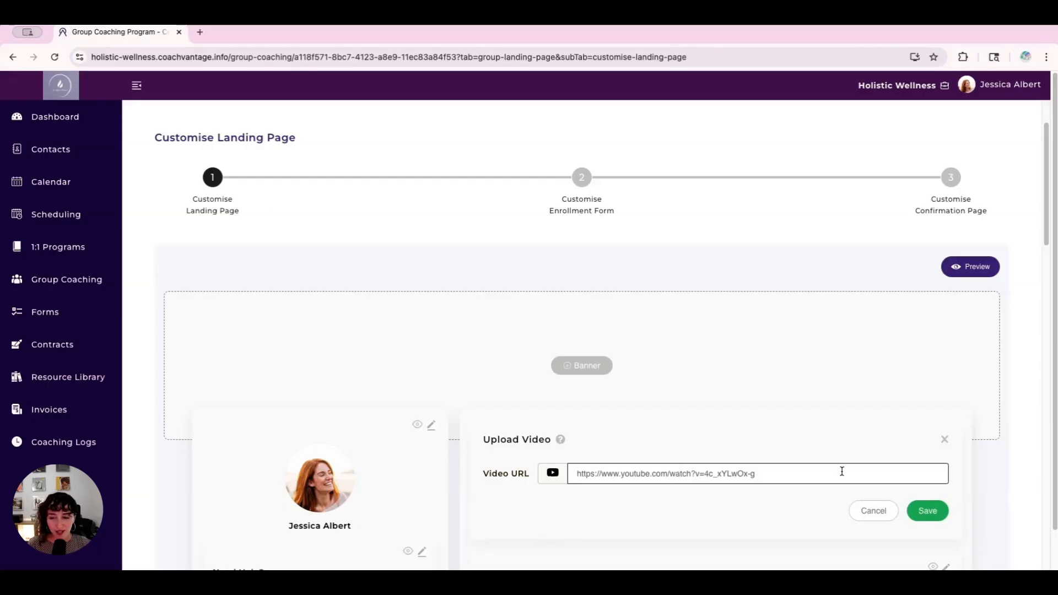
{"action": "left_click", "coordinate": [937, 513]}
Step: Write the coach's introduction as a certified wellness coach passionate about helping others create balance through mindful habits, nutrition, and self-care
{"action": "scroll", "coordinate": [942, 507], "scroll_direction": "down", "scroll_amount": 1}
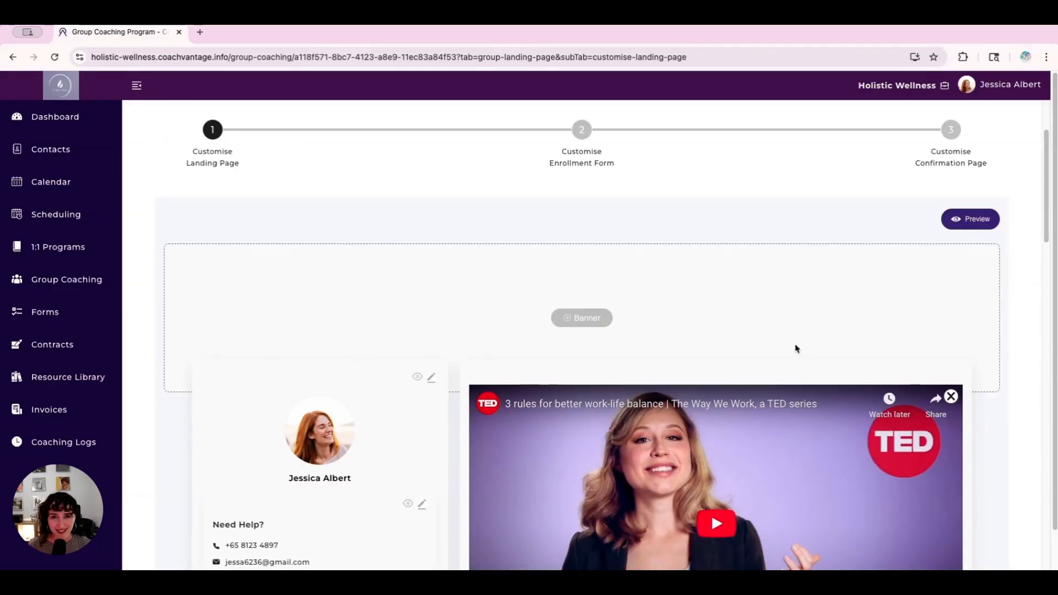
{"action": "scroll", "coordinate": [588, 314], "scroll_direction": "down", "scroll_amount": 1}
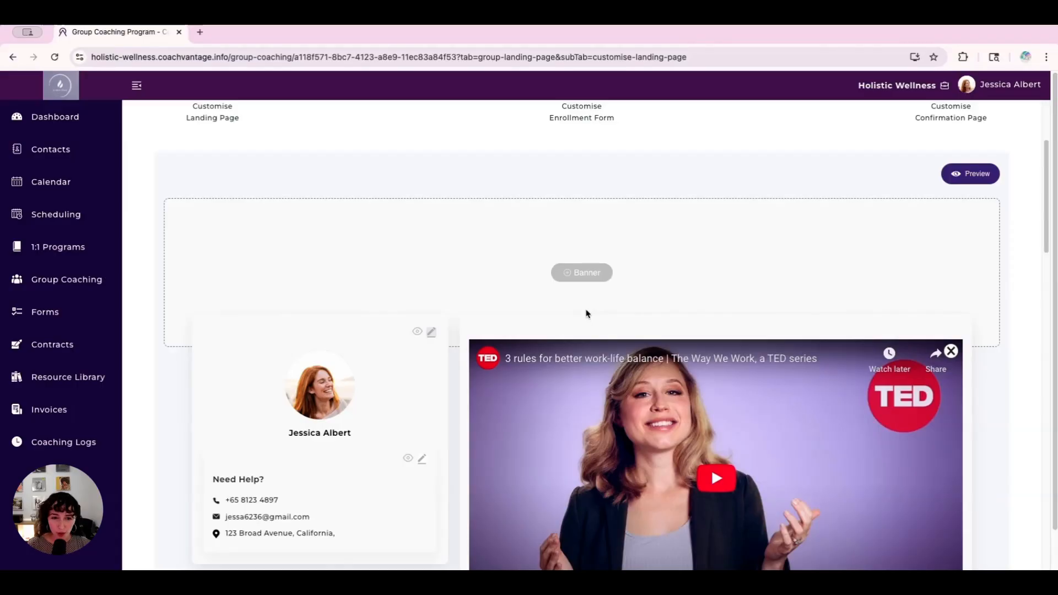
{"action": "left_click", "coordinate": [432, 333]}
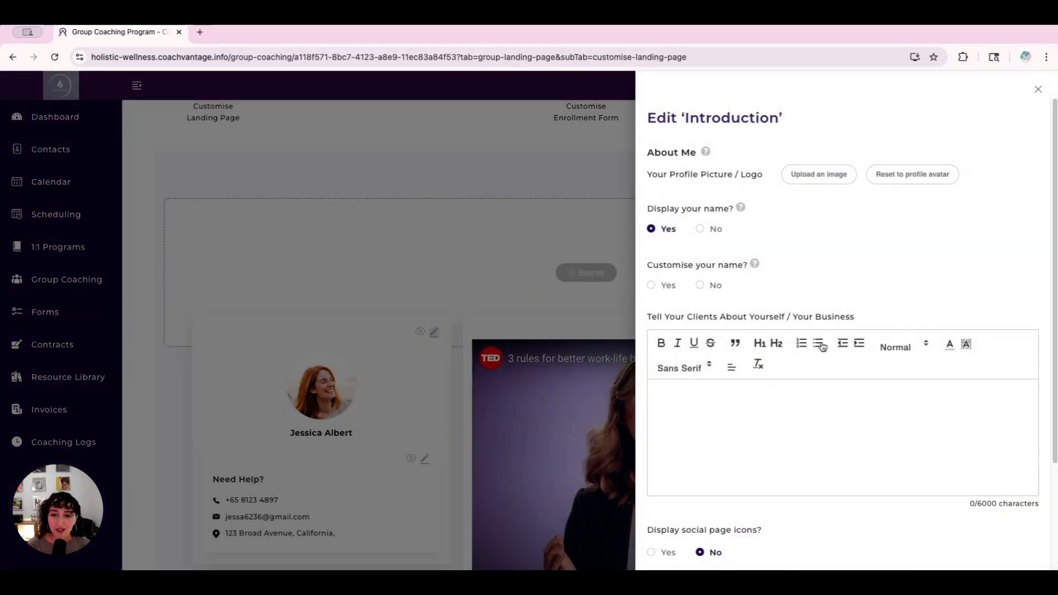
{"action": "left_click", "coordinate": [768, 394]}
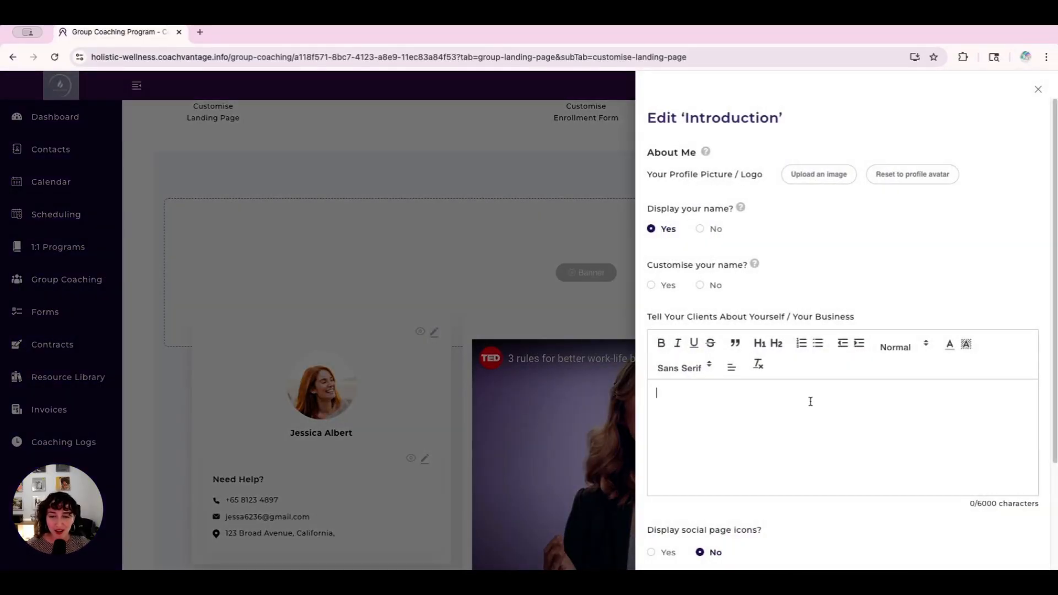
{"action": "type", "text": "Jessica is a certified wellness coach passionate about helping others create balance in their lives through mindful habits, nutrition, and self-care."}
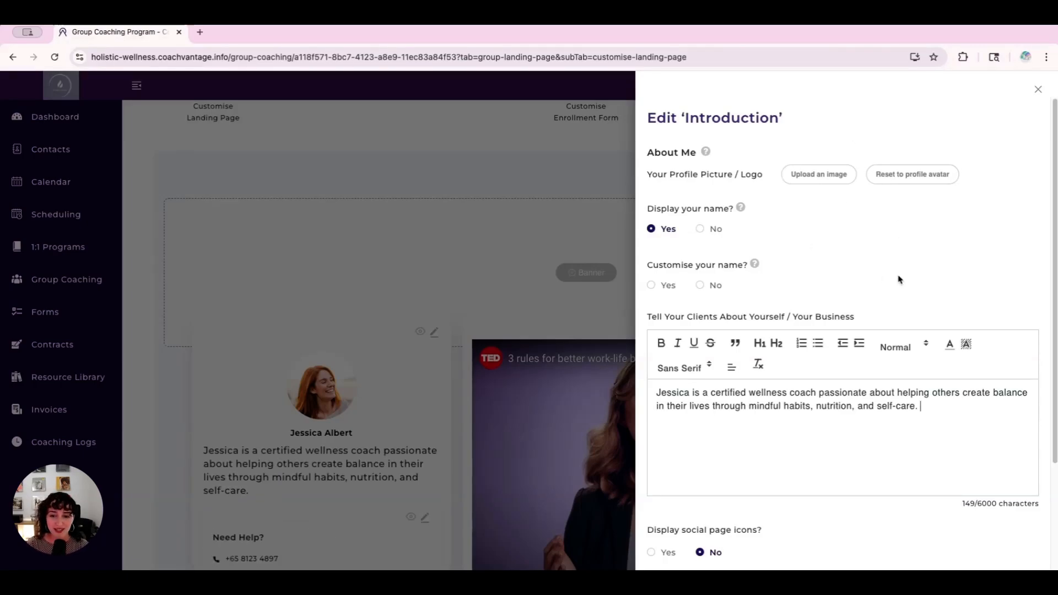
Step: Enable page redirect to the coach's Wix website with a time of 10 seconds and save the introduction settings
{"action": "scroll", "coordinate": [896, 282], "scroll_direction": "down", "scroll_amount": 3}
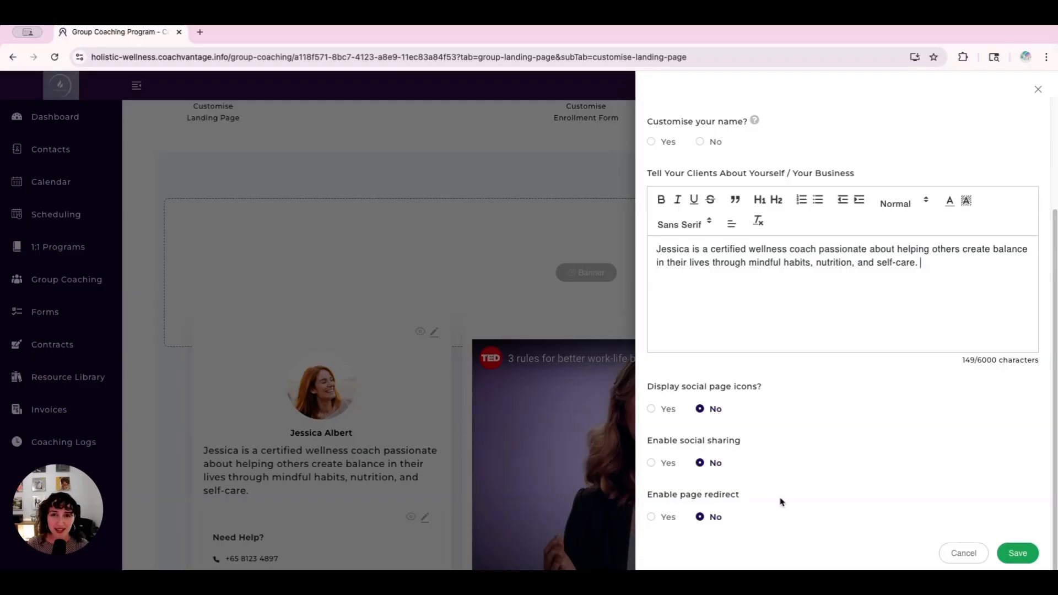
{"action": "left_click", "coordinate": [669, 518]}
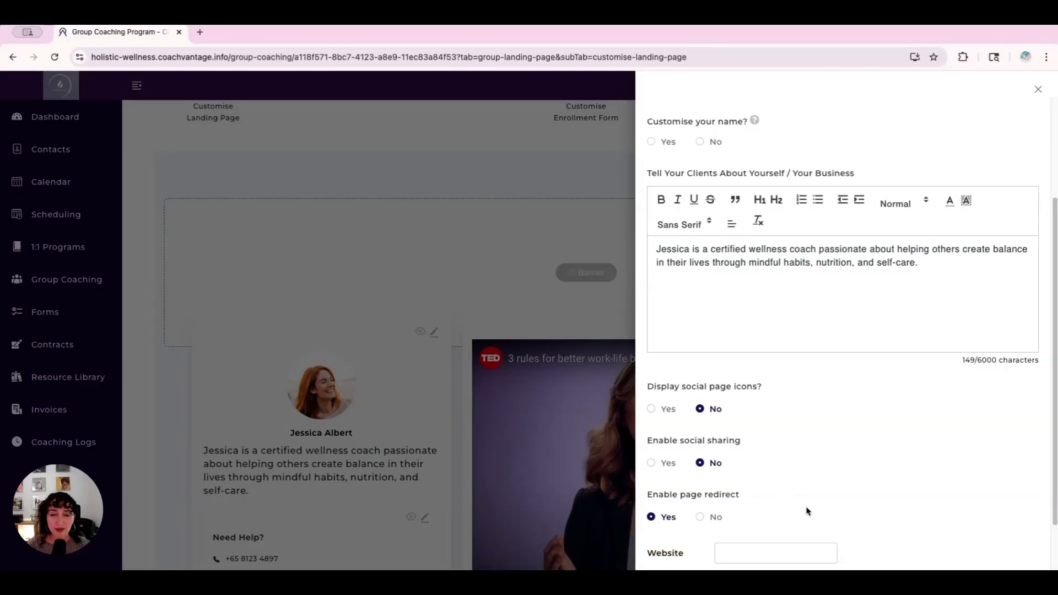
{"action": "scroll", "coordinate": [805, 508], "scroll_direction": "down", "scroll_amount": 2}
{"action": "left_click", "coordinate": [780, 481]}
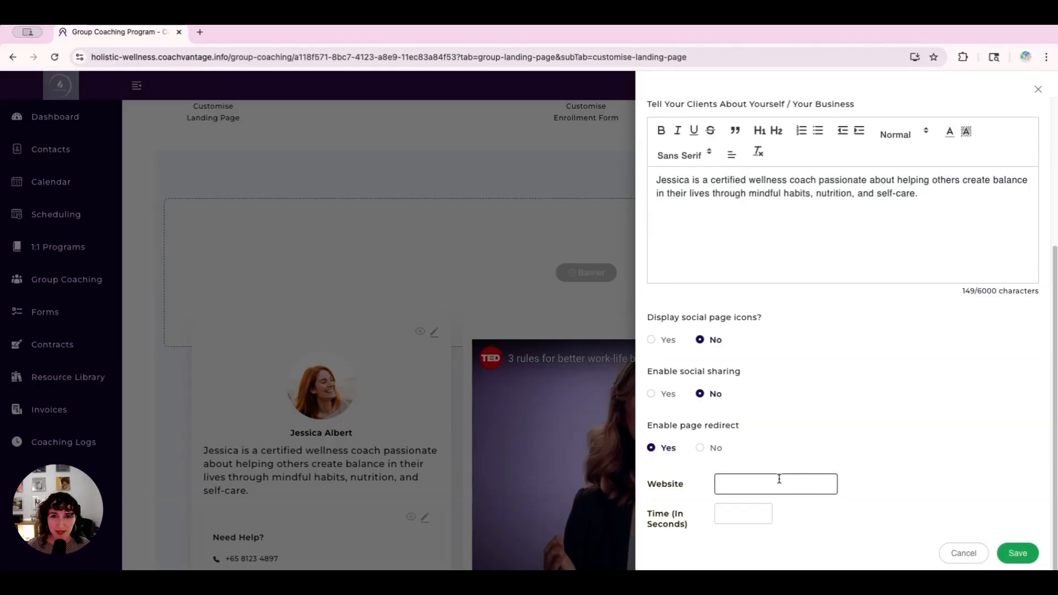
{"action": "type", "text": "https://jessa6236.wixsite.com"}
{"action": "key", "text": "Tab"}
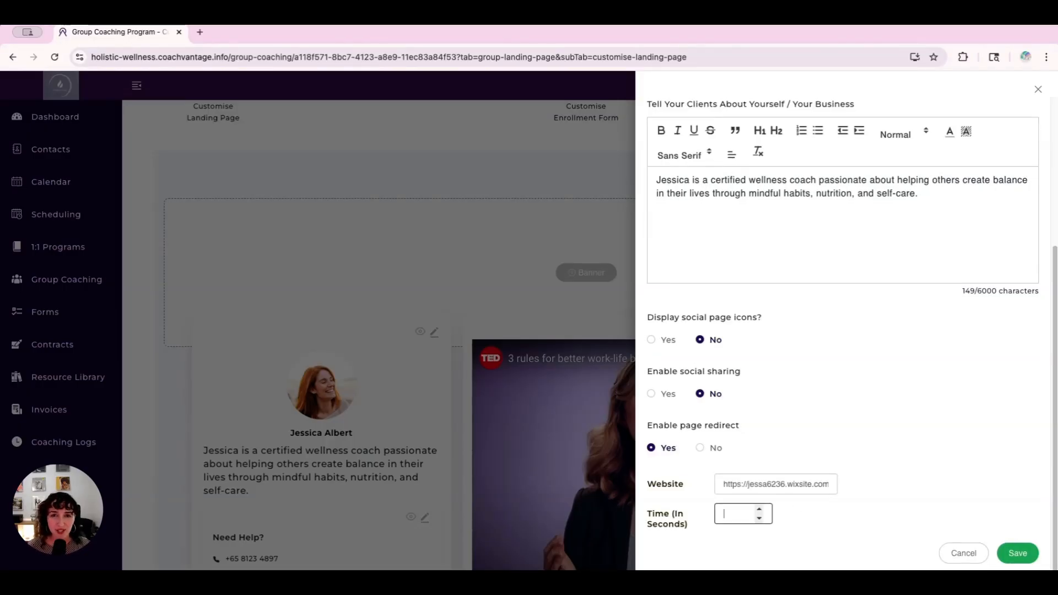
{"action": "type", "text": "10"}
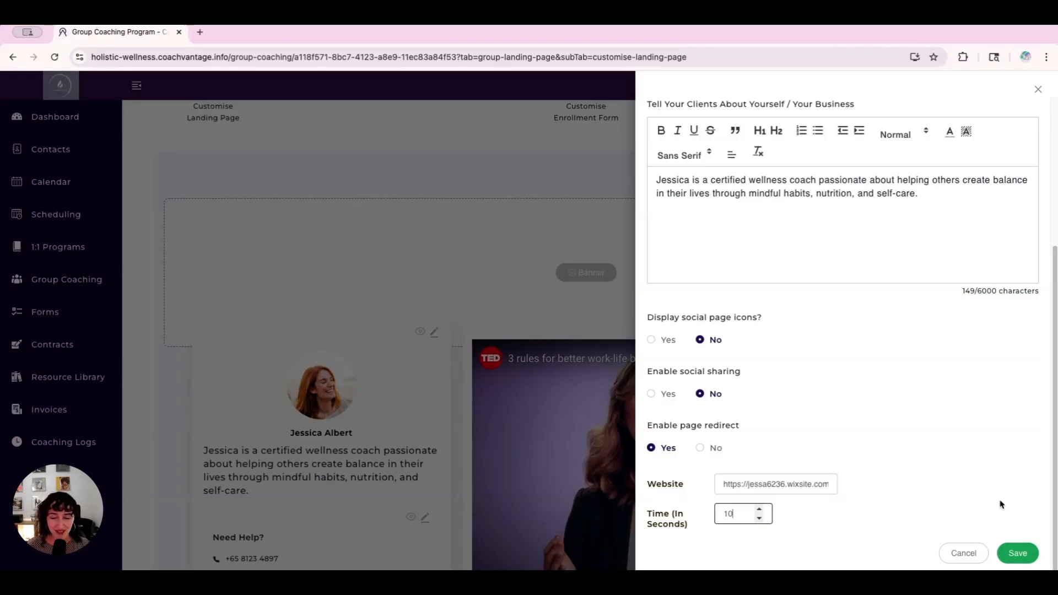
{"action": "left_click", "coordinate": [1018, 551]}
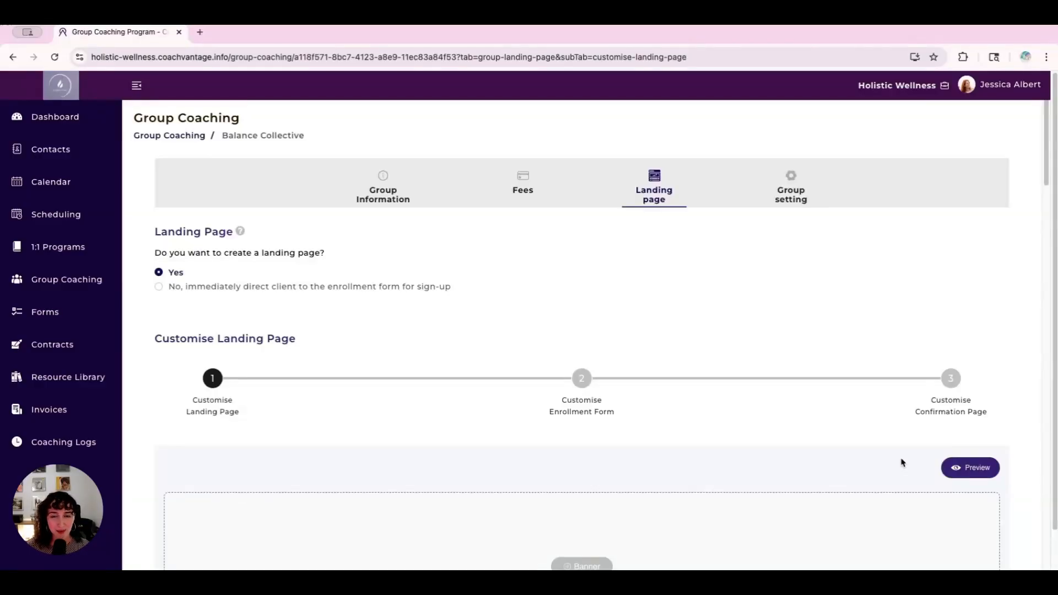
Step: Check the introduction and video on the landing page, and move on to customising the enrollment form
{"action": "scroll", "coordinate": [881, 424], "scroll_direction": "down", "scroll_amount": 1}
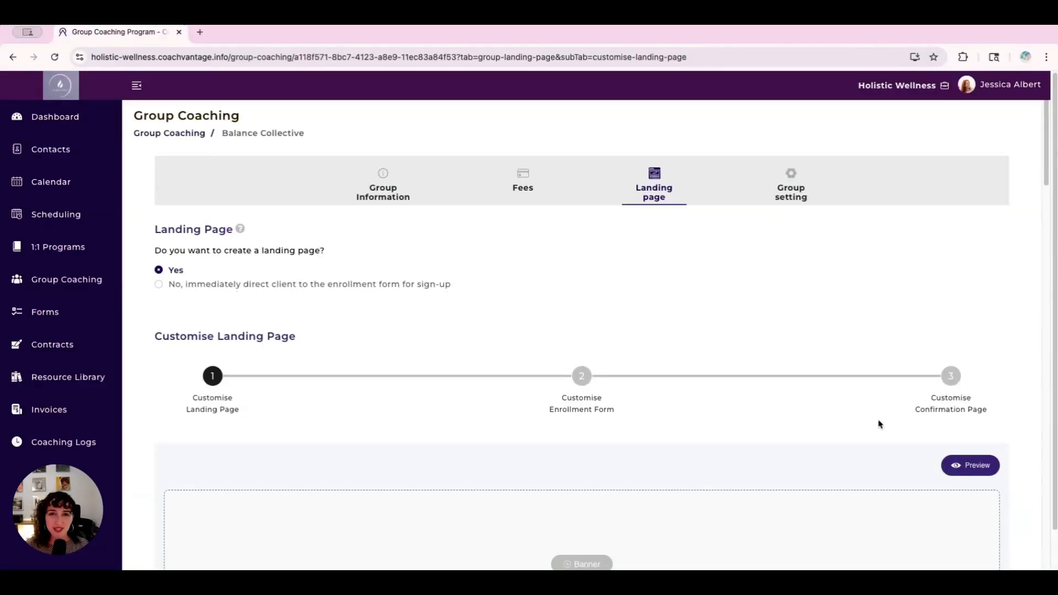
{"action": "scroll", "coordinate": [881, 424], "scroll_direction": "down", "scroll_amount": 8}
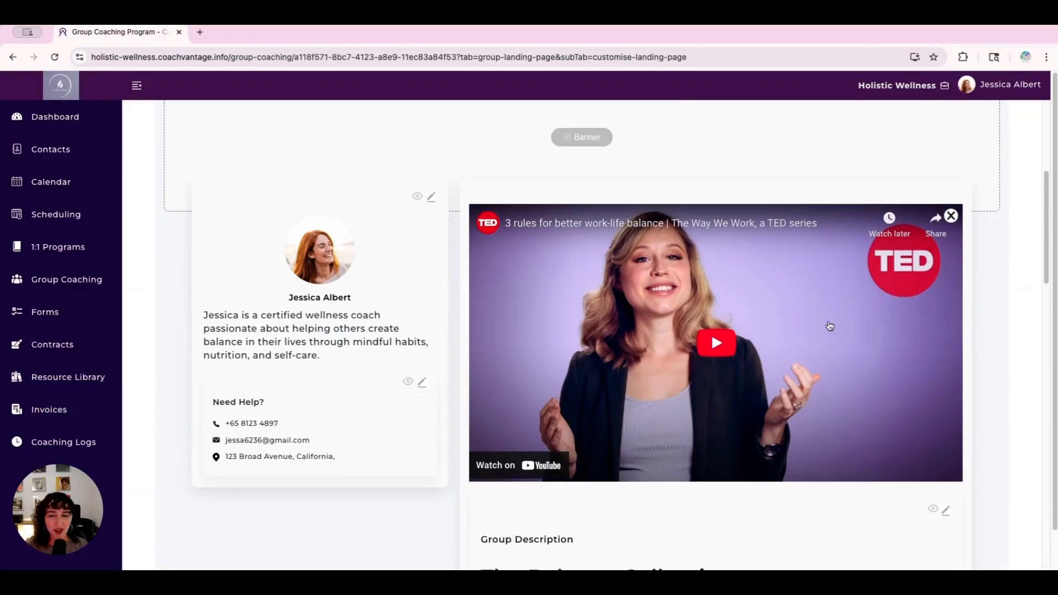
{"action": "scroll", "coordinate": [853, 321], "scroll_direction": "up", "scroll_amount": 8}
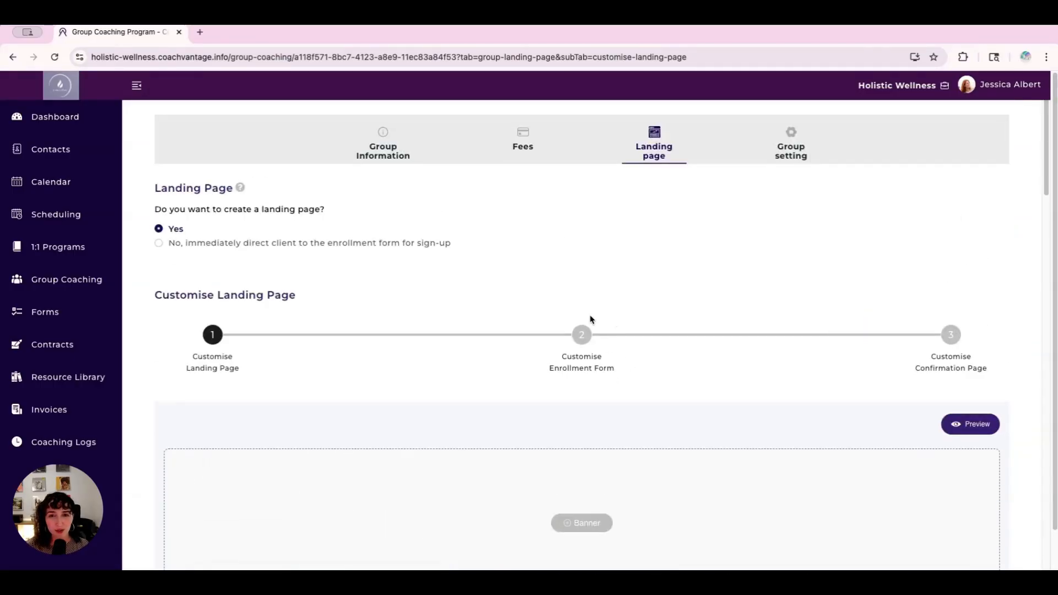
{"action": "left_click", "coordinate": [589, 344]}
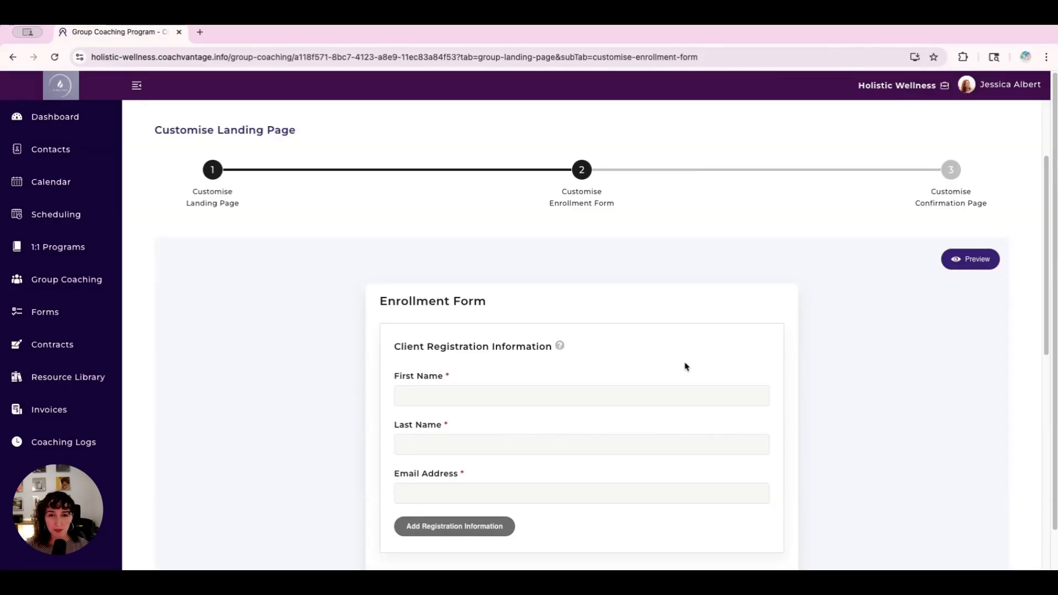
Step: Examine the enrollment form's client registration, intake form, contract and payment sections
{"action": "scroll", "coordinate": [686, 367], "scroll_direction": "down", "scroll_amount": 2}
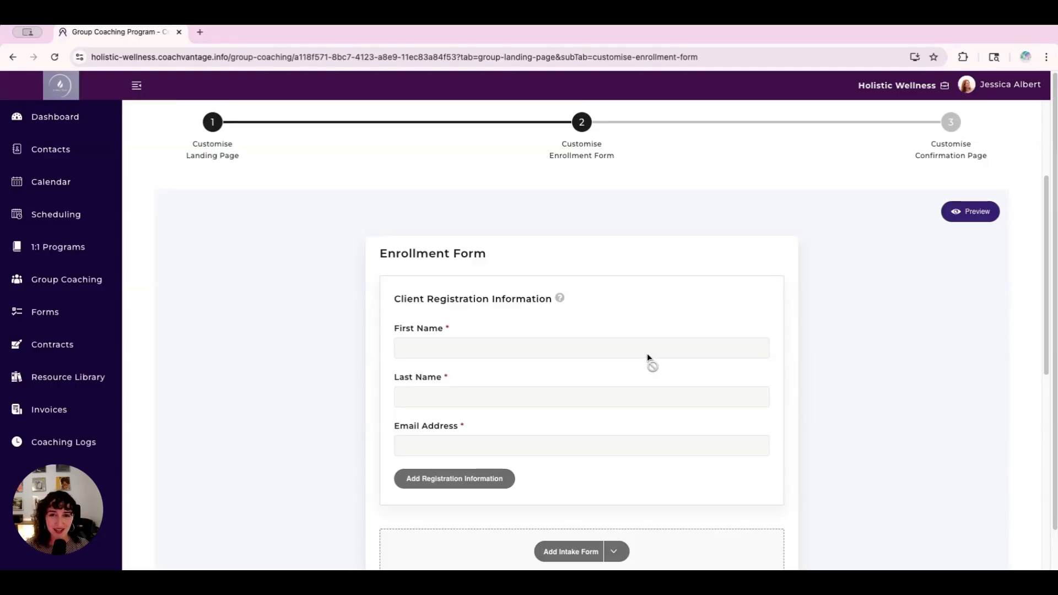
{"action": "scroll", "coordinate": [648, 356], "scroll_direction": "down", "scroll_amount": 5}
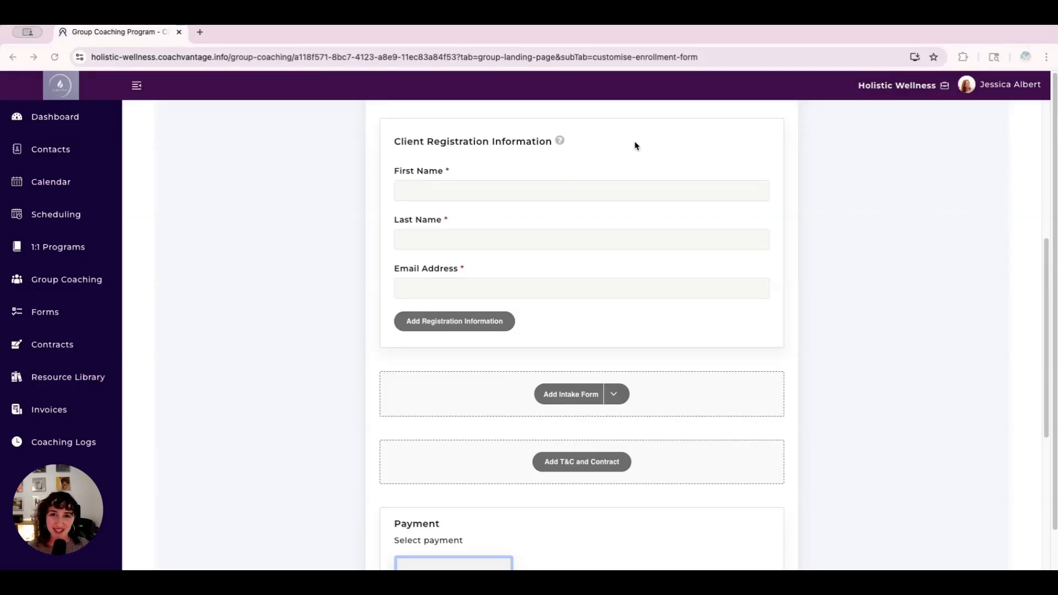
{"action": "scroll", "coordinate": [636, 145], "scroll_direction": "down", "scroll_amount": 2}
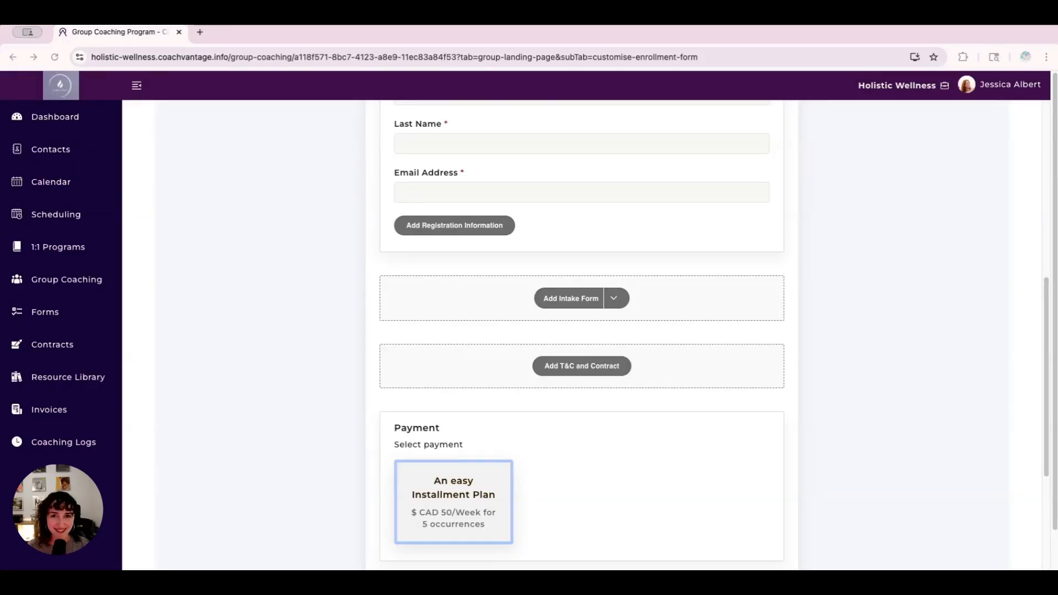
{"action": "scroll", "coordinate": [714, 371], "scroll_direction": "up", "scroll_amount": 2}
{"action": "scroll", "coordinate": [713, 371], "scroll_direction": "down", "scroll_amount": 3}
{"action": "scroll", "coordinate": [713, 371], "scroll_direction": "up", "scroll_amount": 8}
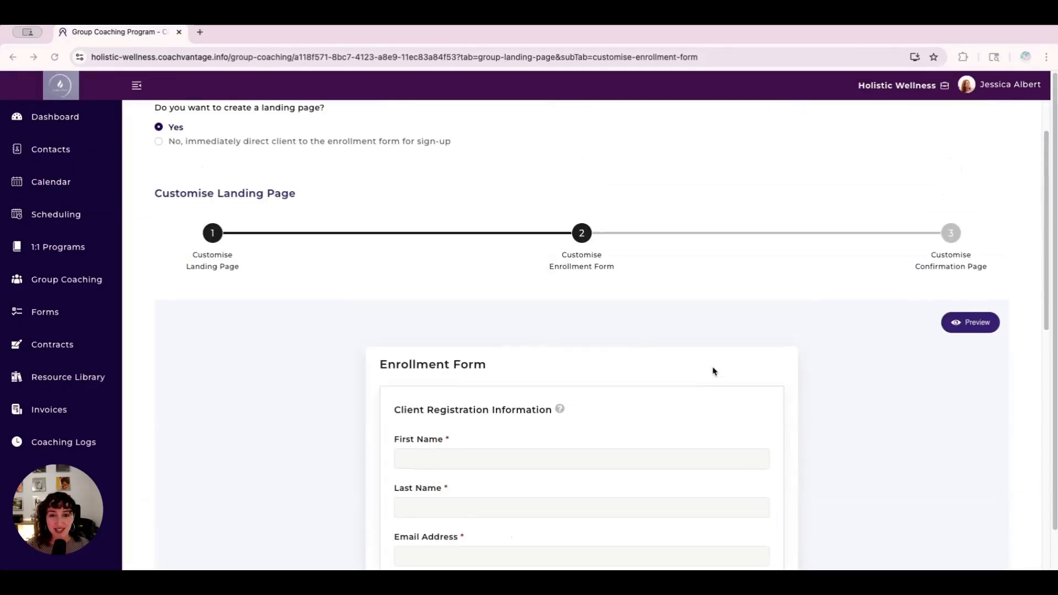
{"action": "scroll", "coordinate": [714, 371], "scroll_direction": "up", "scroll_amount": 1}
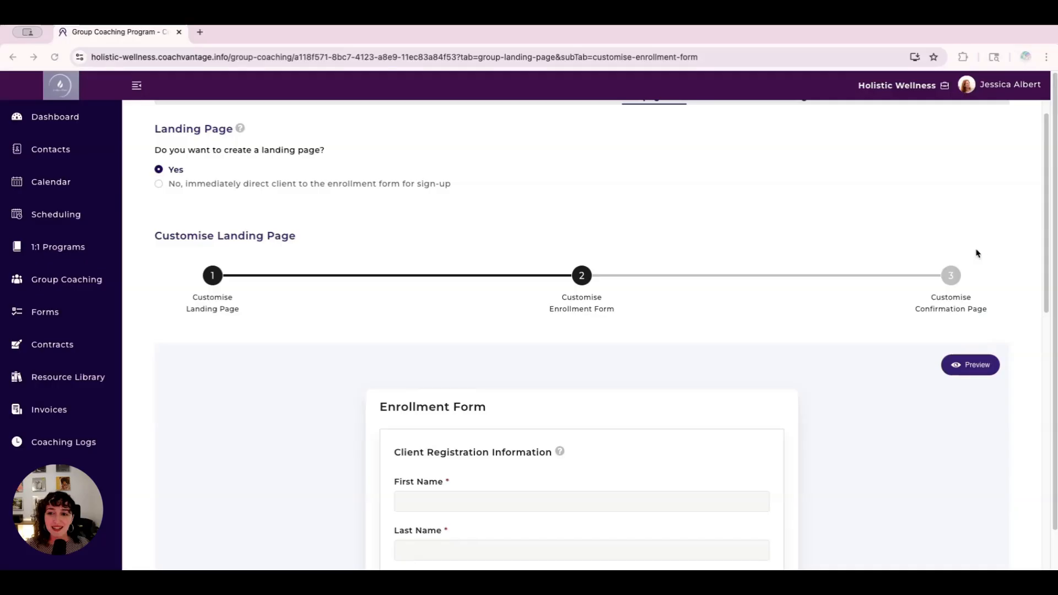
Step: Open the landing page's confirmation page customisation and review the thank-you message shown after sign-up
{"action": "left_click", "coordinate": [960, 307]}
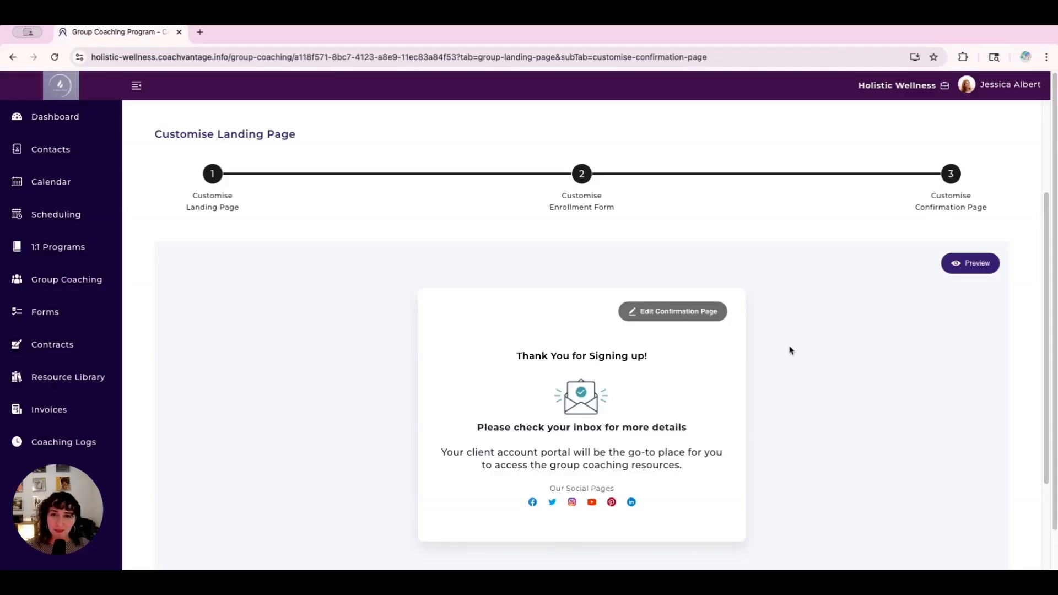
{"action": "scroll", "coordinate": [954, 413], "scroll_direction": "up", "scroll_amount": 1}
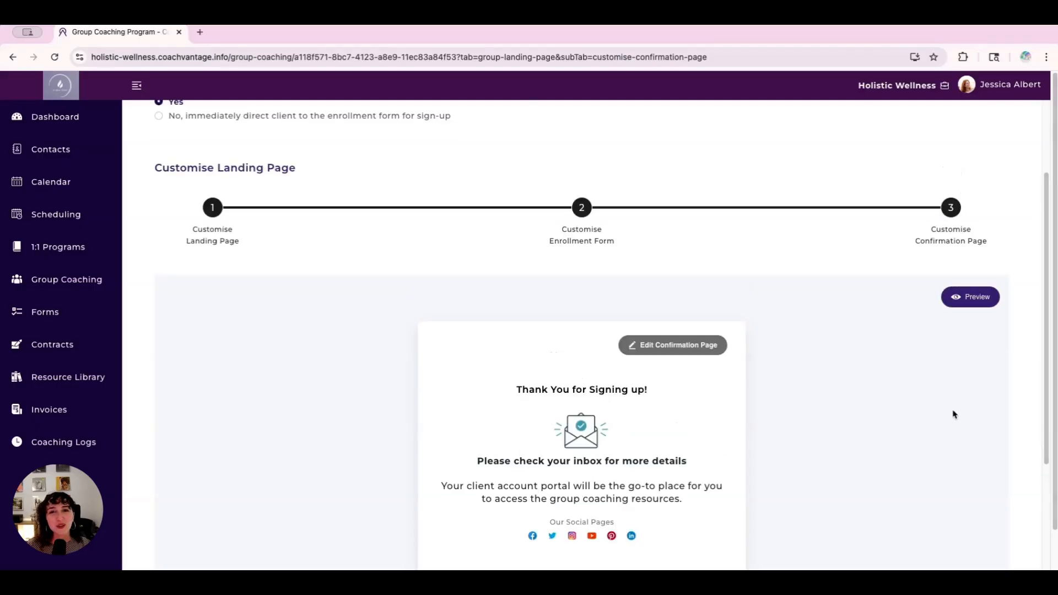
{"action": "scroll", "coordinate": [955, 415], "scroll_direction": "down", "scroll_amount": 5}
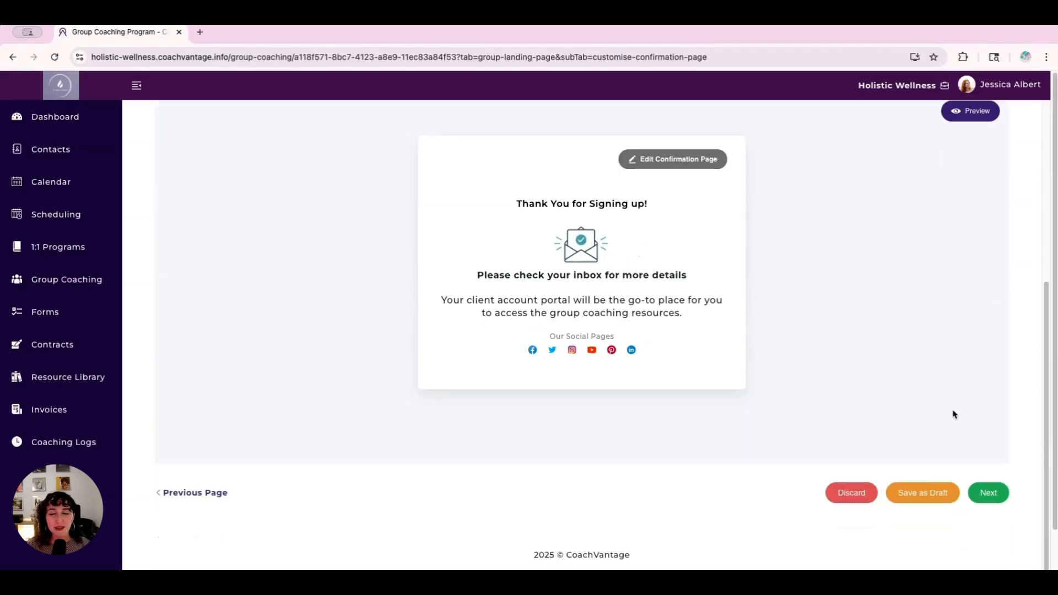
Step: Continue to the group settings and set members to no longer have access after the group program has been closed
{"action": "left_click", "coordinate": [990, 493]}
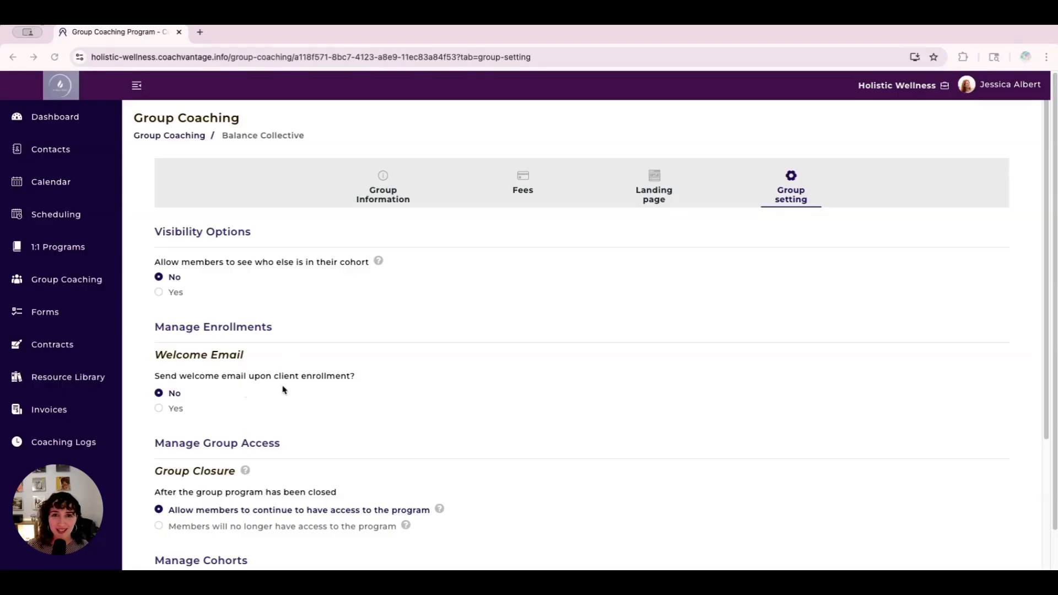
{"action": "scroll", "coordinate": [308, 348], "scroll_direction": "down", "scroll_amount": 3}
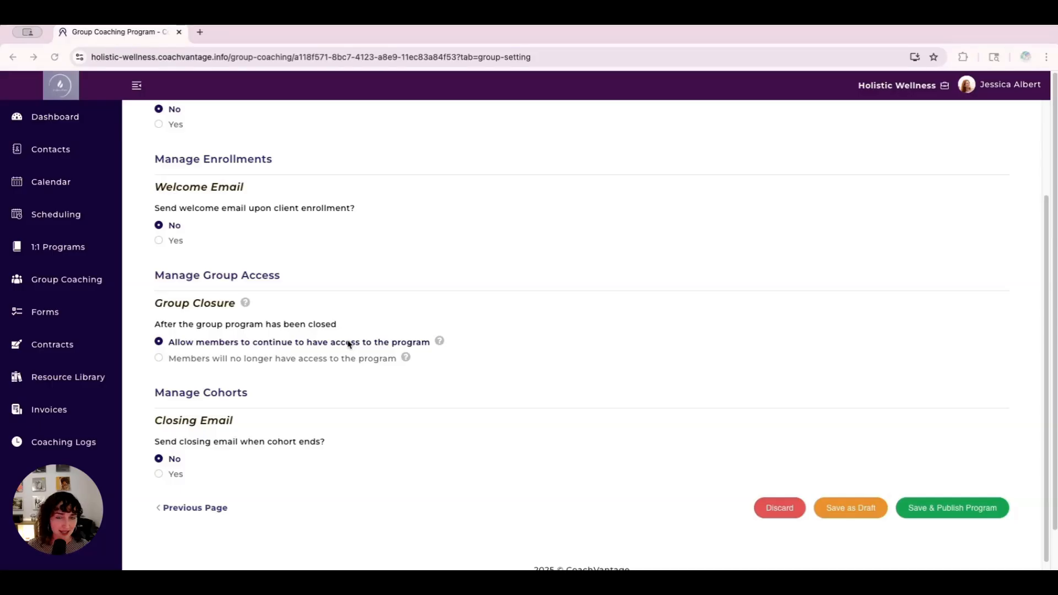
{"action": "left_click", "coordinate": [195, 363]}
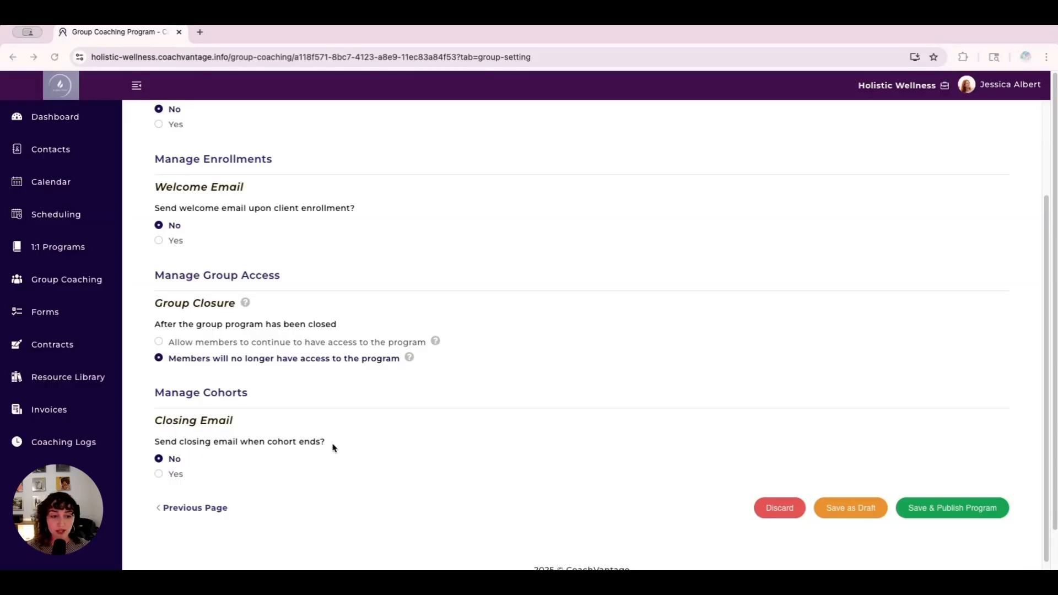
Step: Enable the closing email for when the cohort ends and trigger it 5 days before the cohort closing date
{"action": "scroll", "coordinate": [270, 444], "scroll_direction": "down", "scroll_amount": 1}
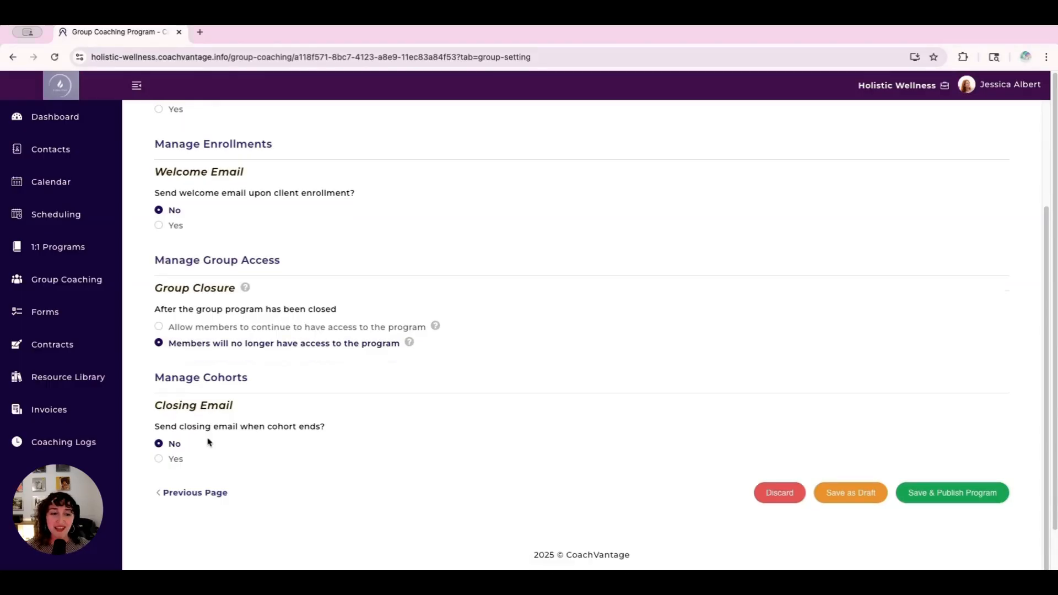
{"action": "left_click", "coordinate": [177, 459]}
{"action": "scroll", "coordinate": [374, 456], "scroll_direction": "down", "scroll_amount": 2}
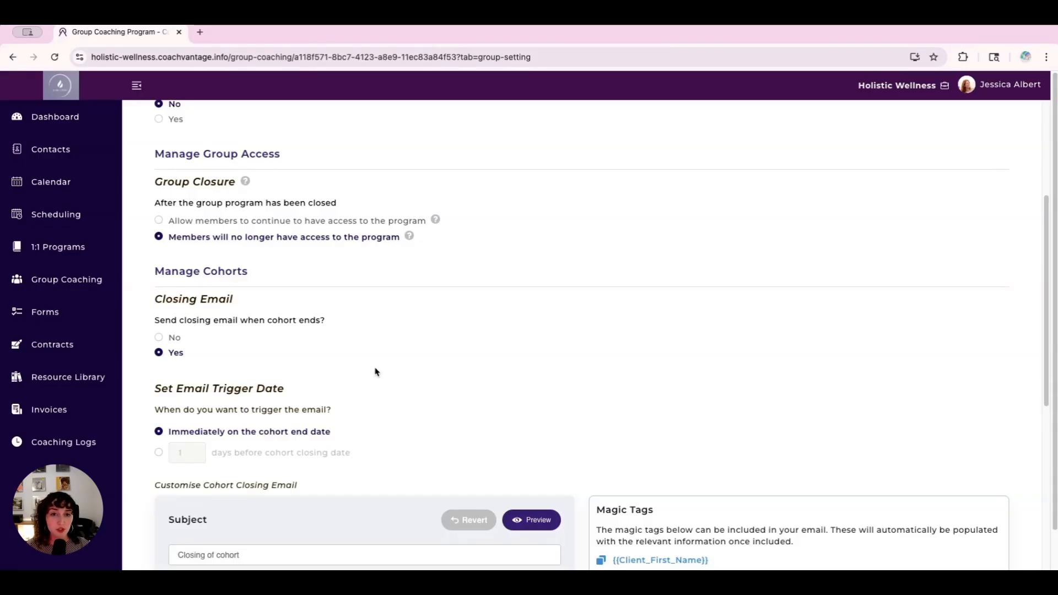
{"action": "left_click", "coordinate": [158, 453]}
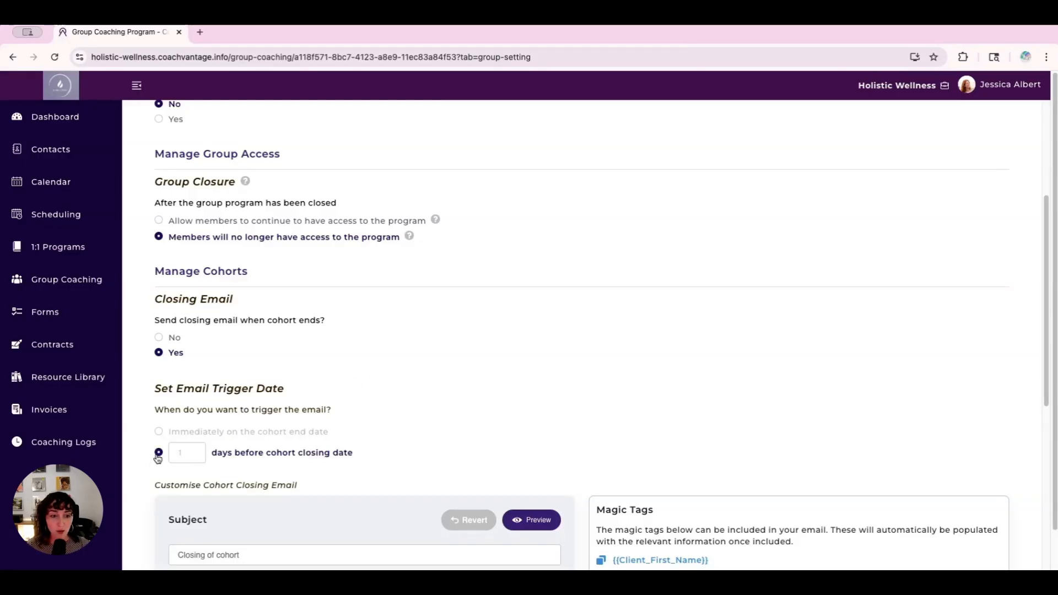
{"action": "left_click", "coordinate": [180, 453]}
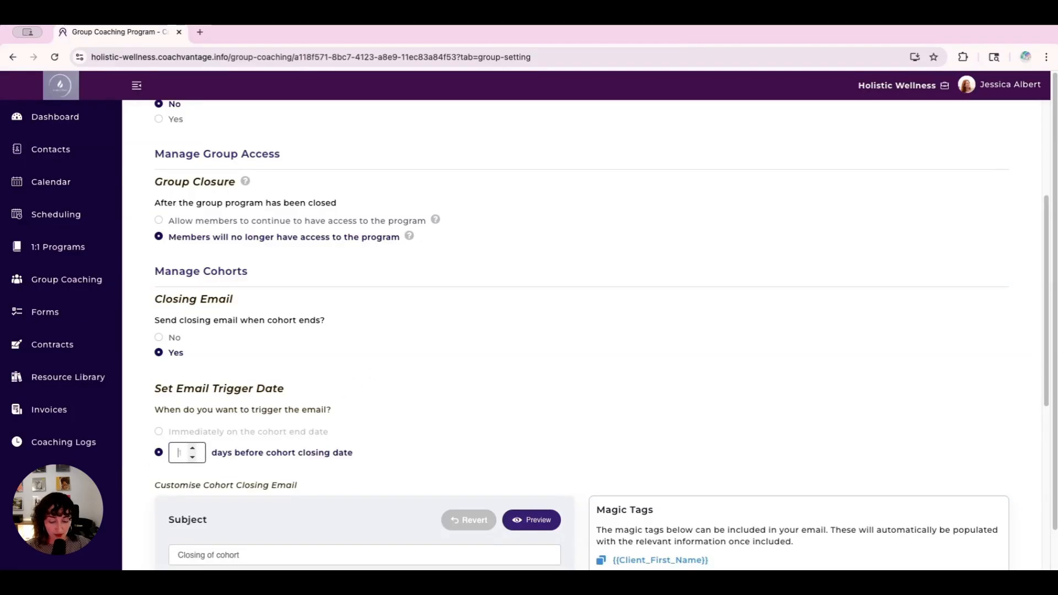
{"action": "type", "text": "5"}
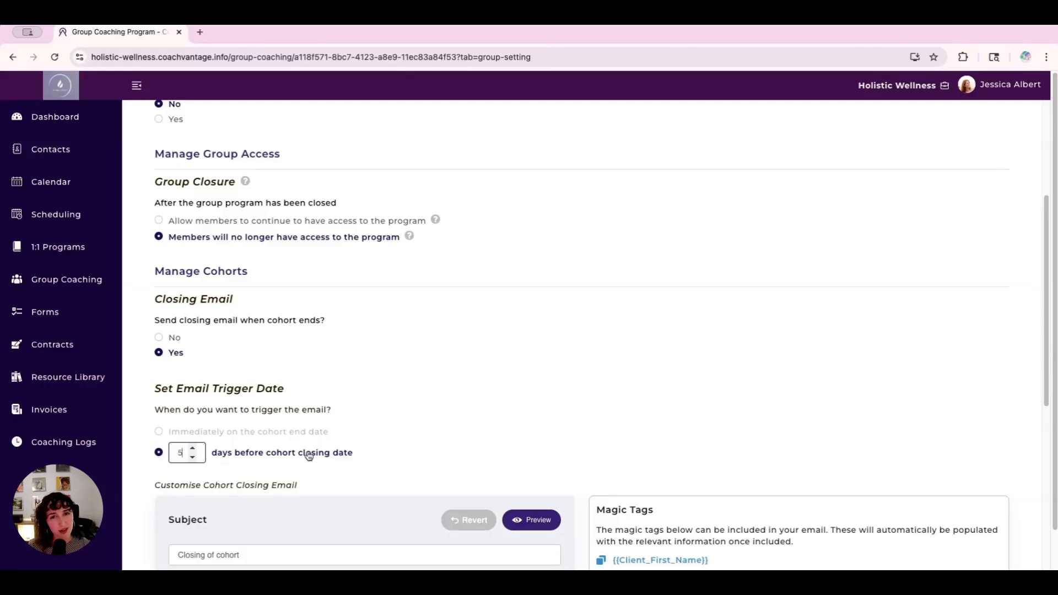
Step: Review the cohort closing email's subject, message and font options, and preview the email
{"action": "scroll", "coordinate": [414, 362], "scroll_direction": "down", "scroll_amount": 3}
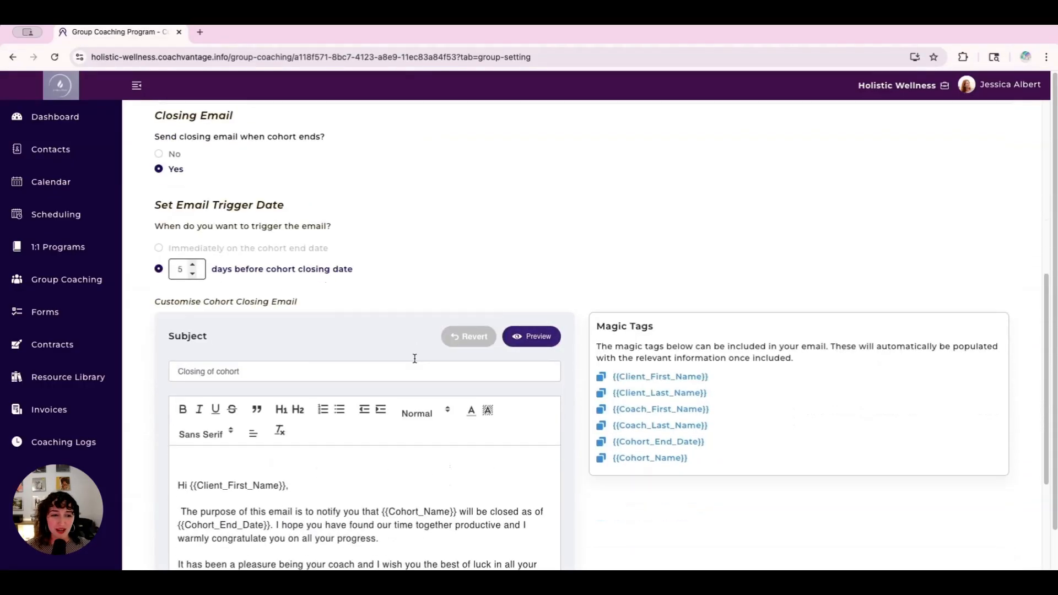
{"action": "scroll", "coordinate": [414, 359], "scroll_direction": "down", "scroll_amount": 2}
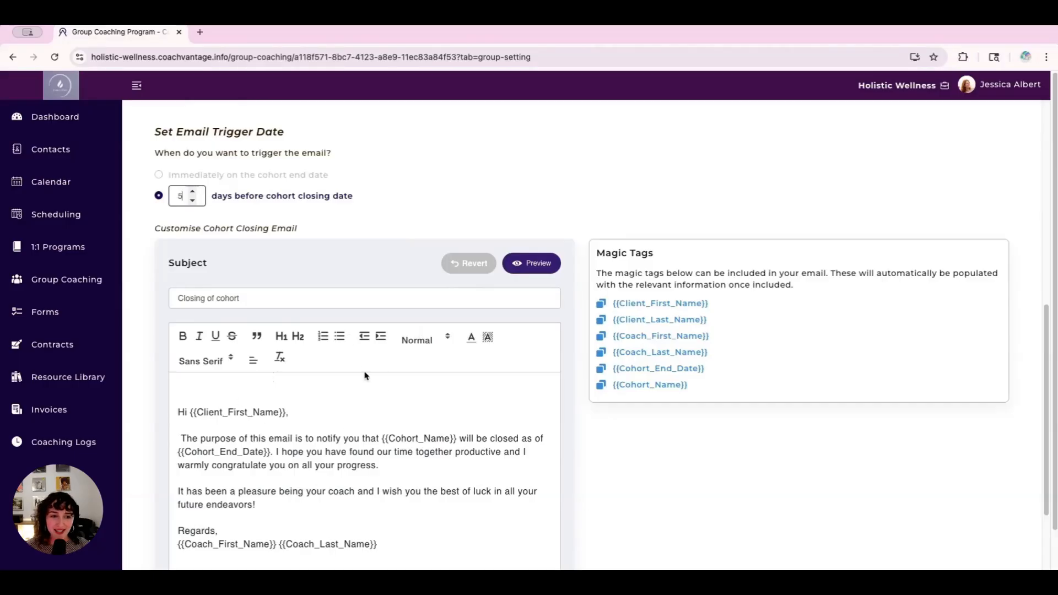
{"action": "left_click", "coordinate": [264, 296]}
{"action": "left_click", "coordinate": [348, 442]}
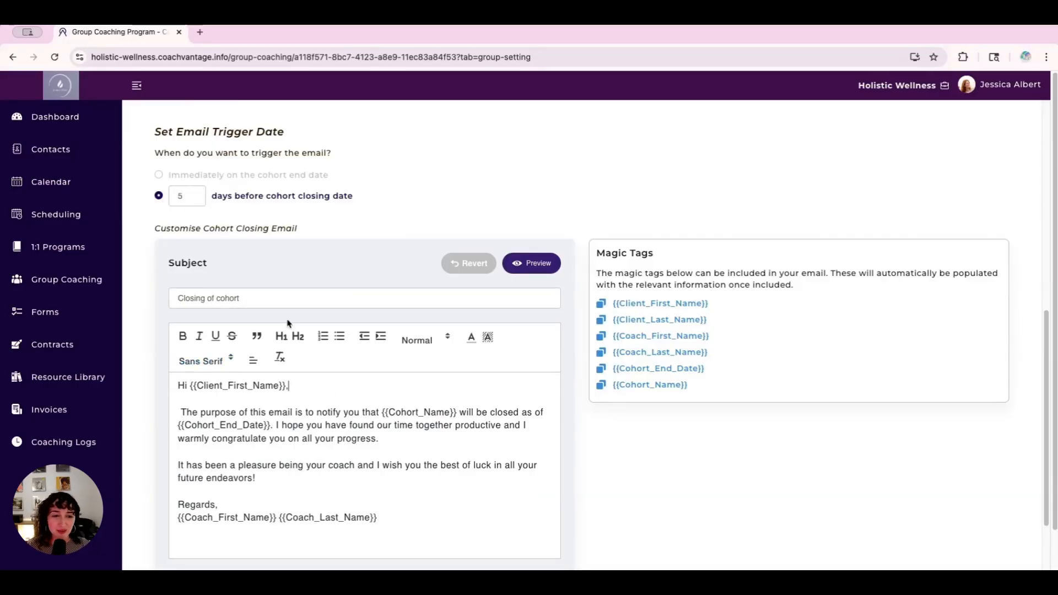
{"action": "left_click", "coordinate": [234, 356]}
{"action": "left_click", "coordinate": [215, 380]}
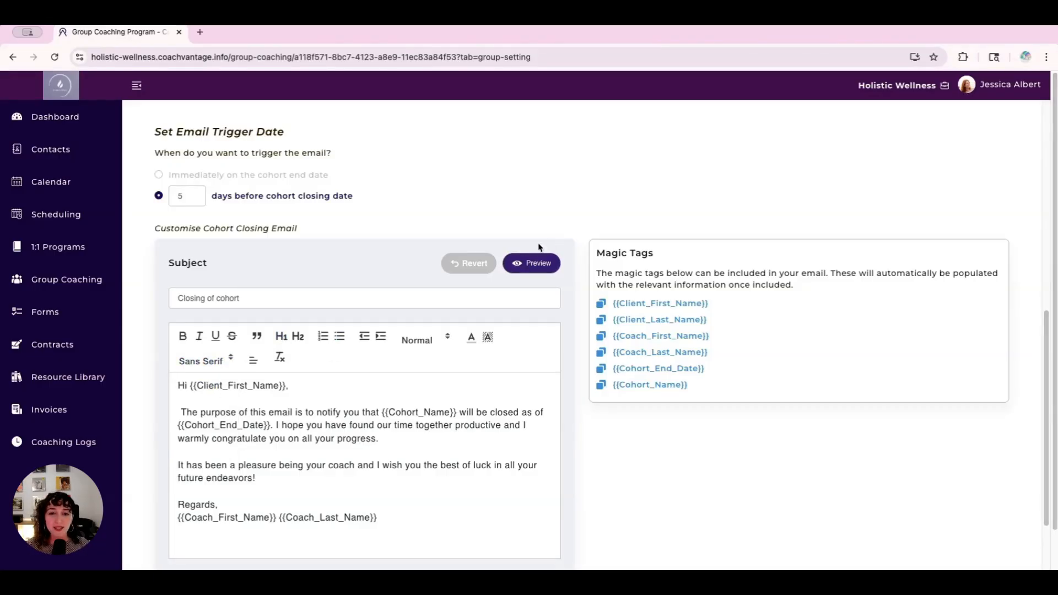
{"action": "left_click", "coordinate": [539, 264]}
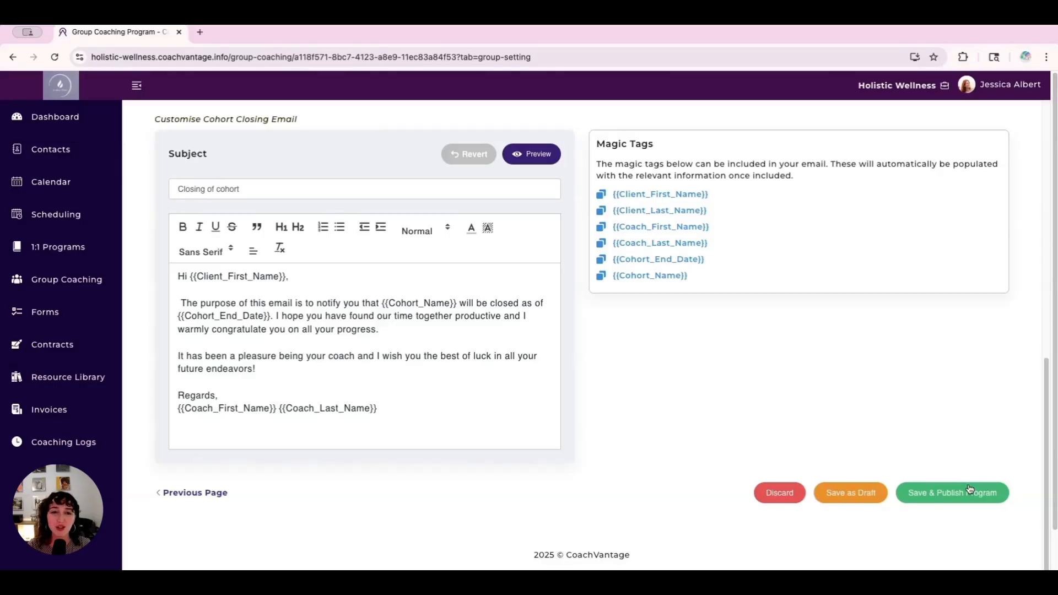
Step: Save and publish the program, and open the management options of the Balance Collective group
{"action": "scroll", "coordinate": [904, 504], "scroll_direction": "up", "scroll_amount": 2}
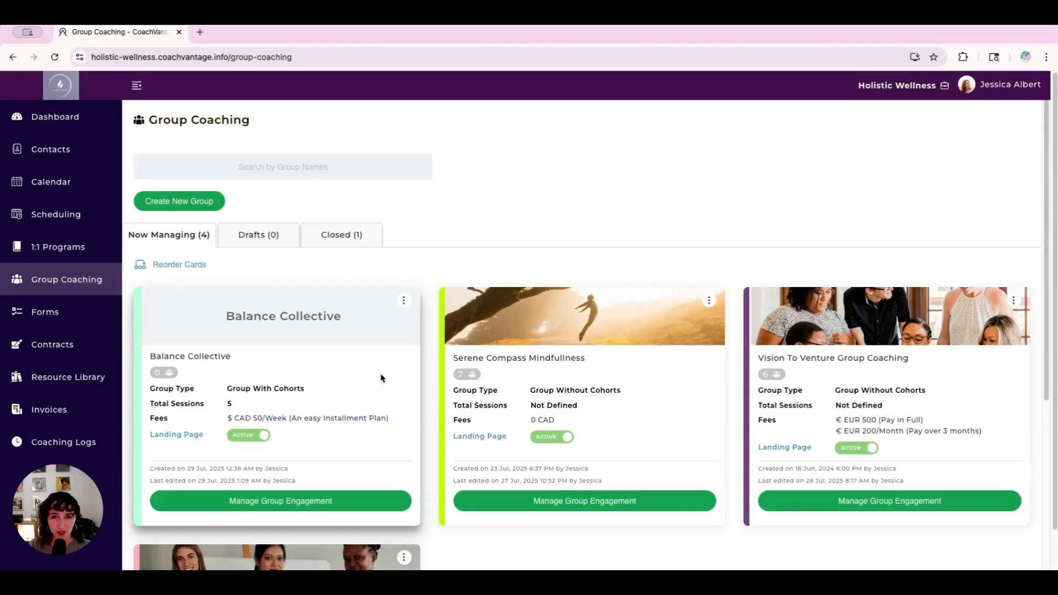
{"action": "left_click", "coordinate": [403, 301]}
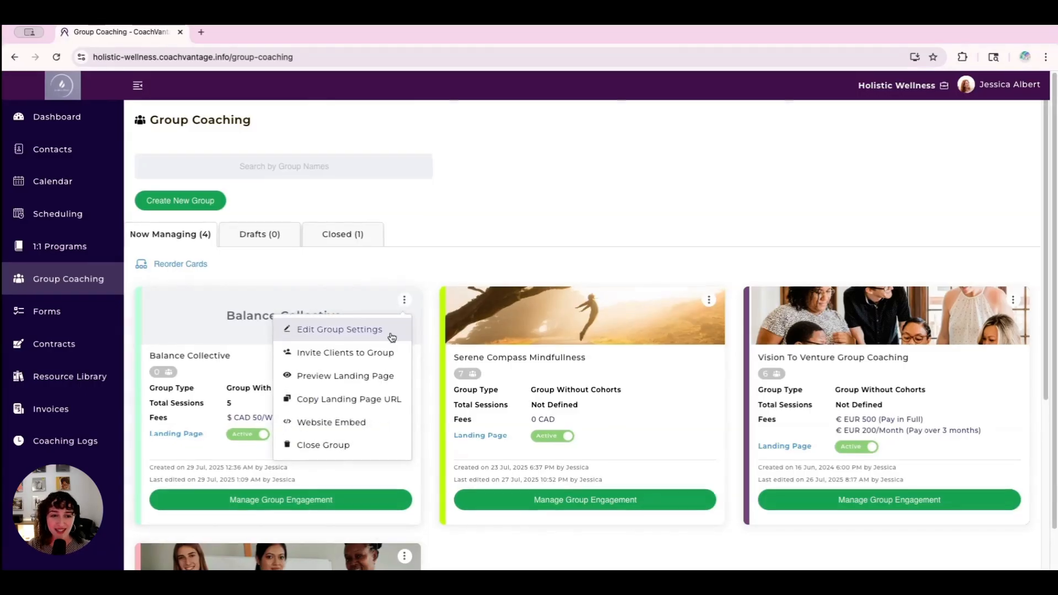